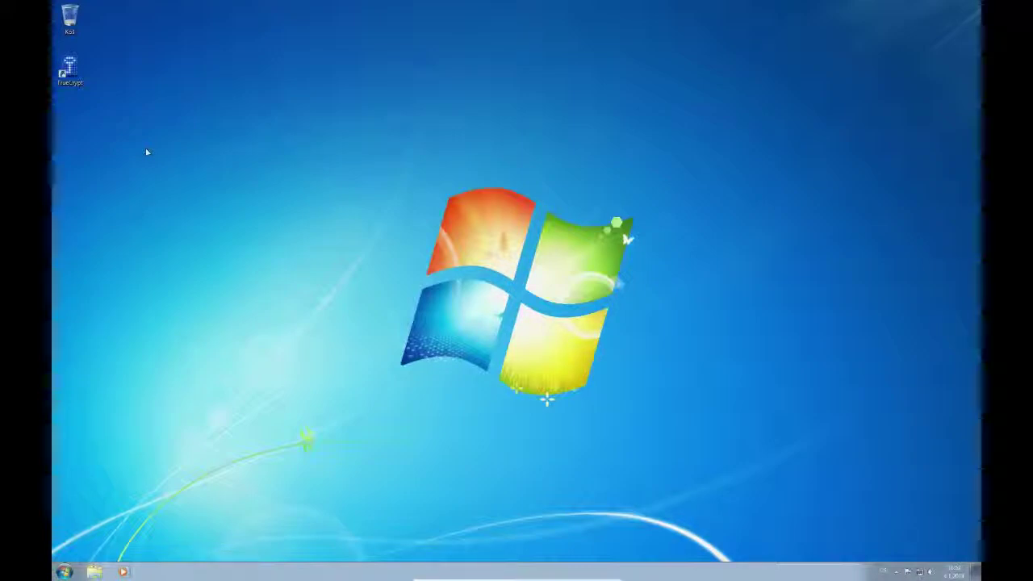
# - Launch TrueCrypt and start a new volume that encrypts the system partition or drive
pyautogui.doubleClick(70, 71)
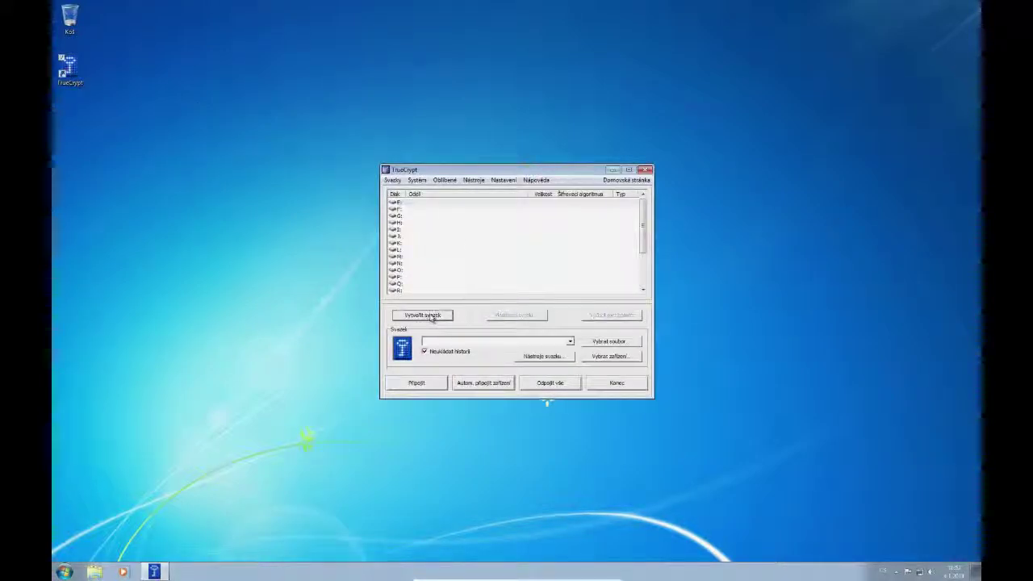
pyautogui.click(431, 316)
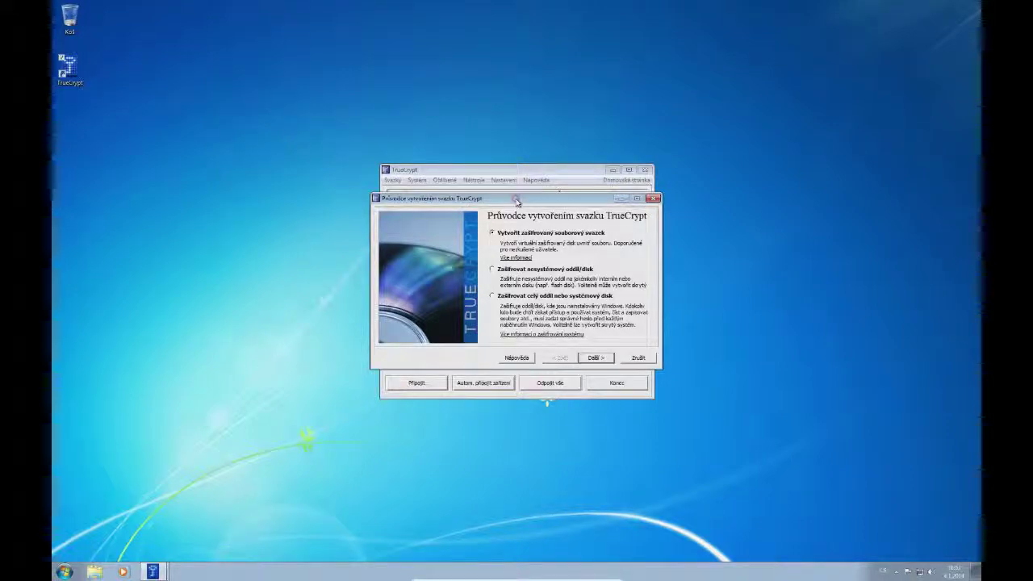
pyautogui.moveTo(517, 203); pyautogui.dragTo(517, 206)
pyautogui.click(493, 299)
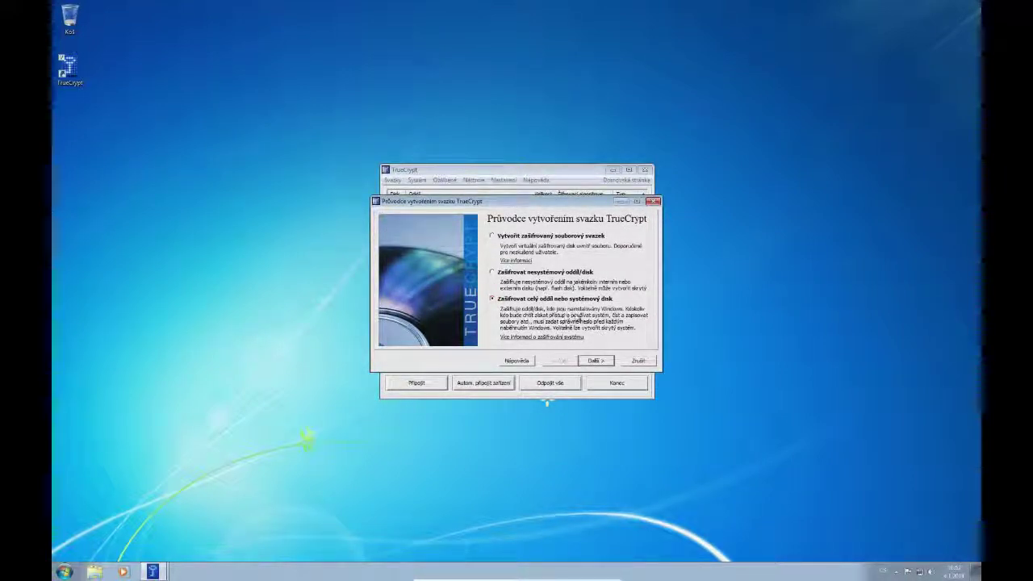
pyautogui.click(595, 360)
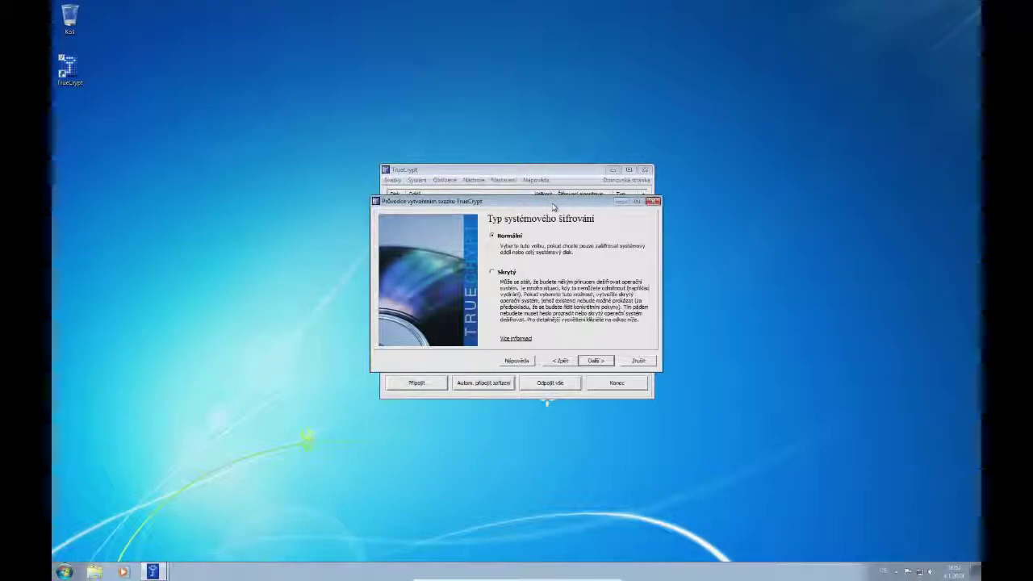
# - Keep Normal encryption of the whole disk and decline encrypting the host protected area
pyautogui.click(595, 360)
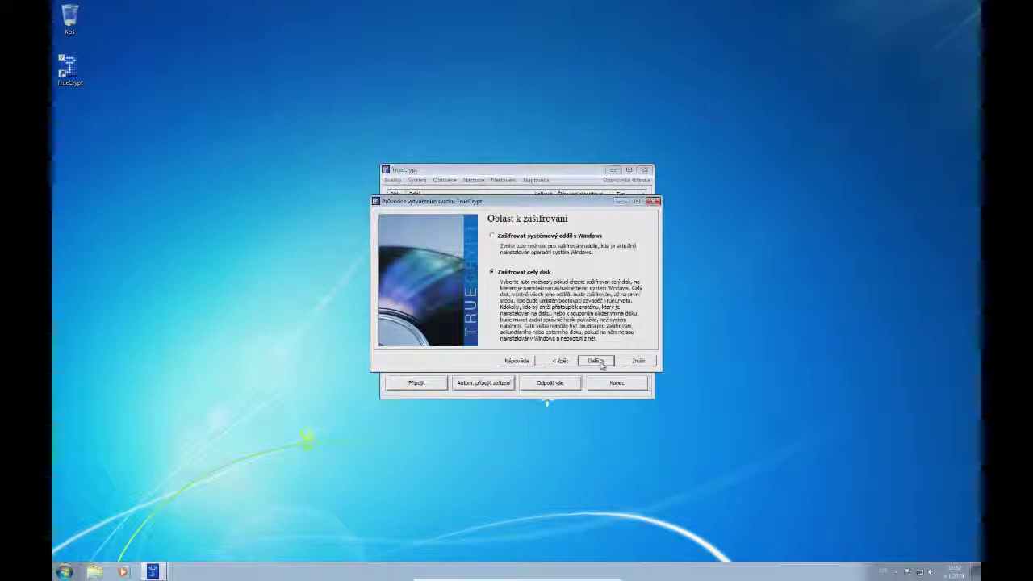
pyautogui.click(600, 364)
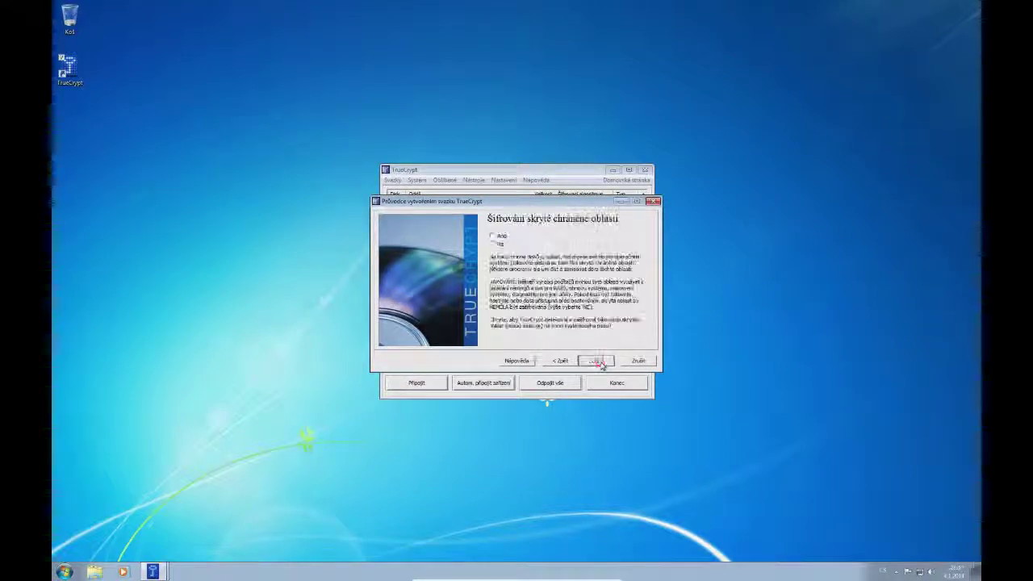
pyautogui.click(492, 244)
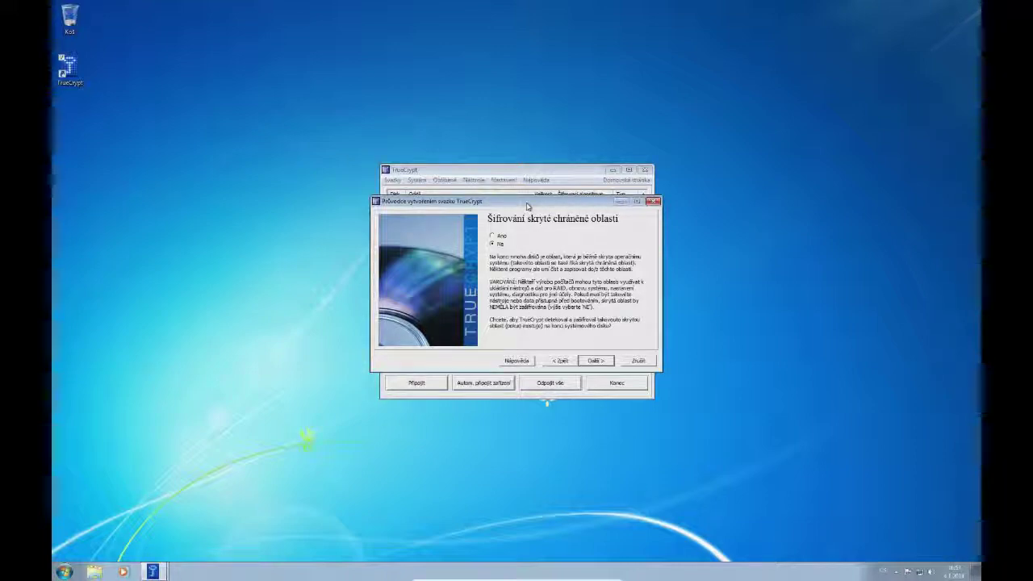
pyautogui.click(596, 360)
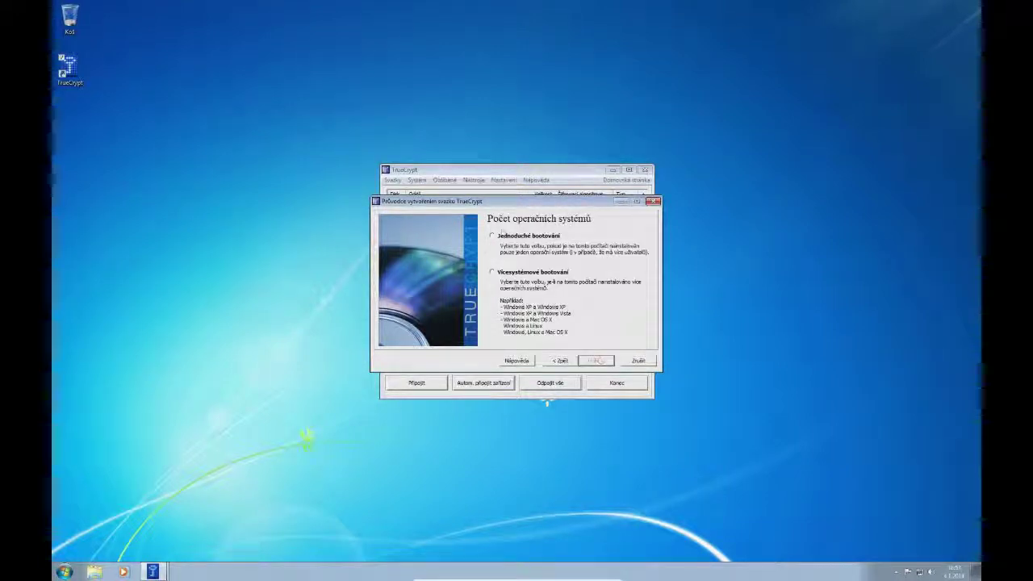
# - Mark the computer as single-boot (Jednoduché bootování) and advance
pyautogui.click(494, 236)
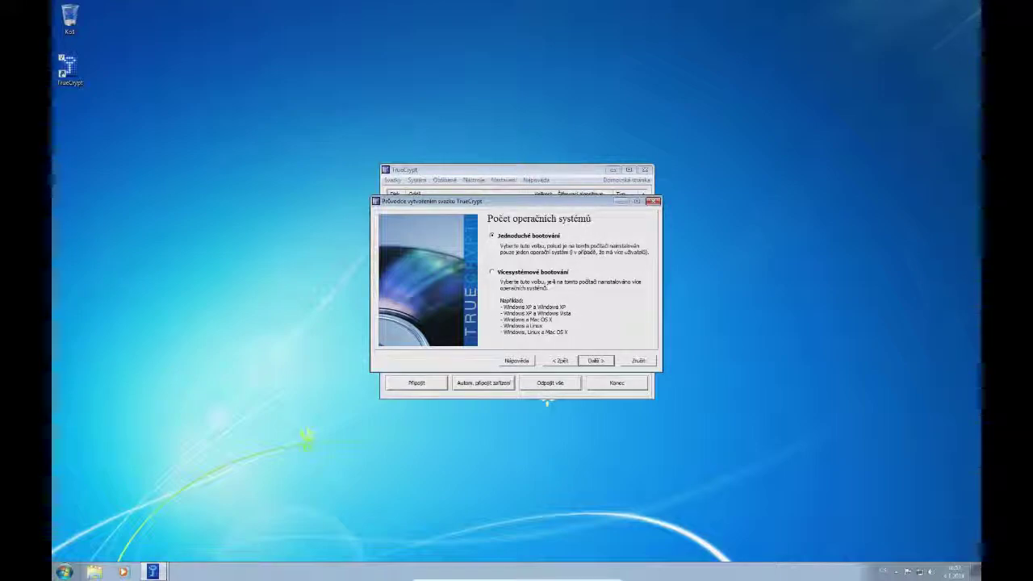
pyautogui.click(595, 360)
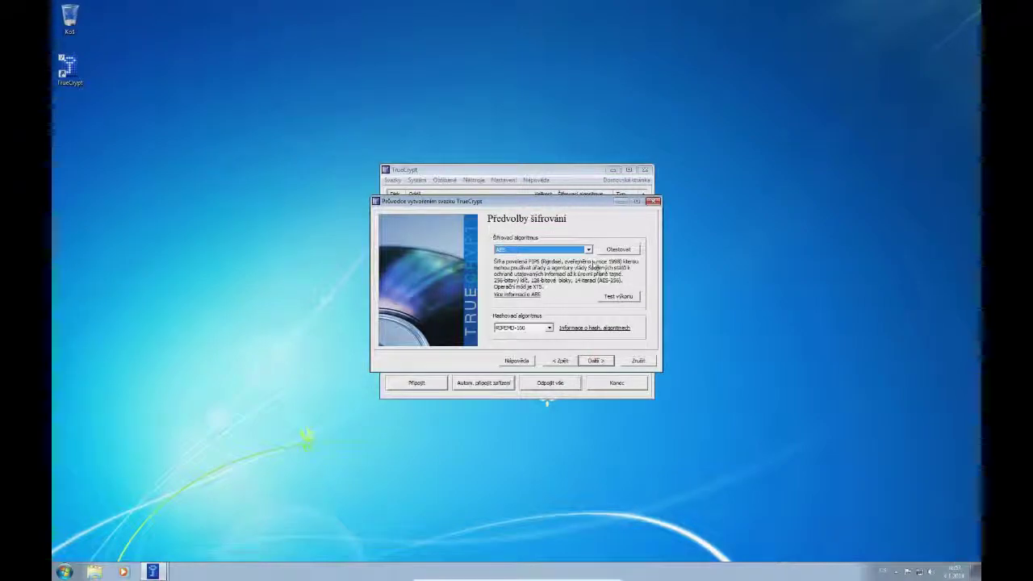
# - Leave AES selected in the Šifrovací algoritmus list and advance
pyautogui.click(589, 250)
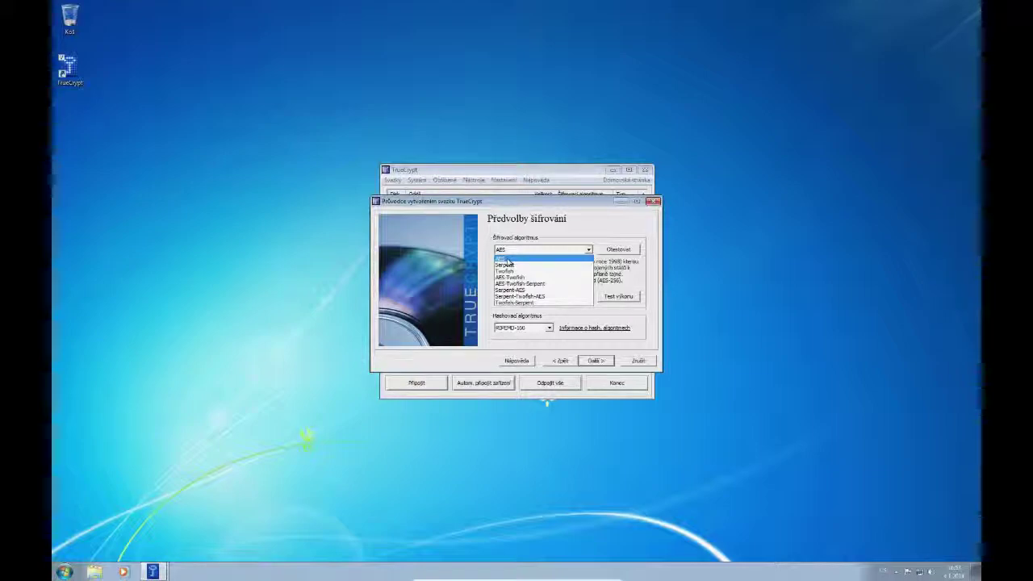
pyautogui.click(507, 259)
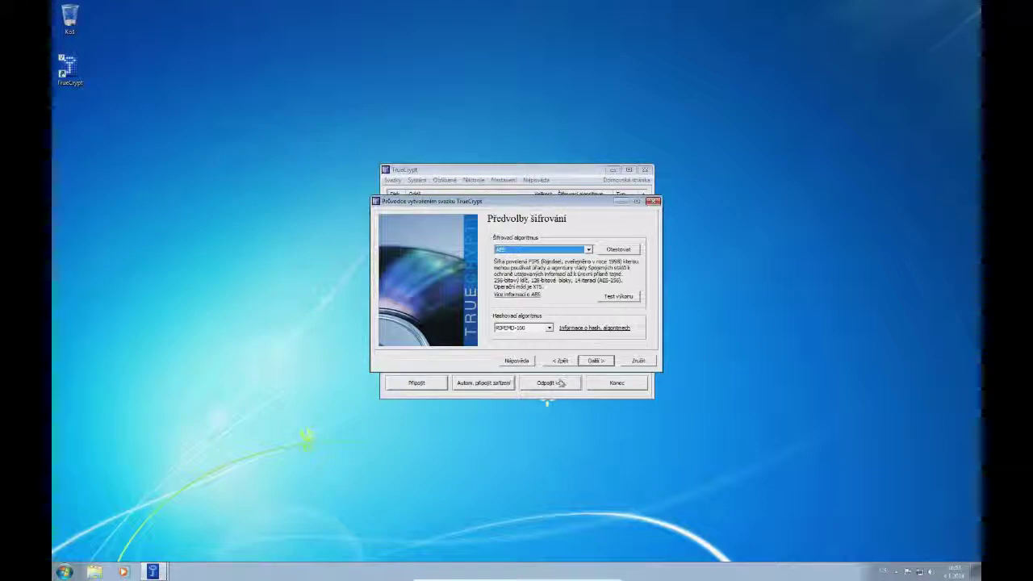
pyautogui.click(594, 360)
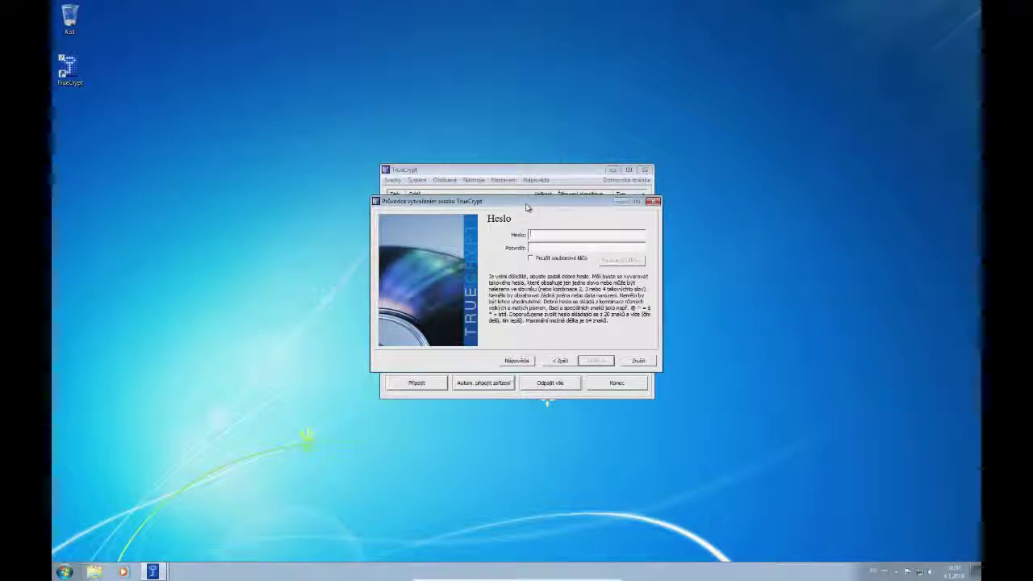
# - Enter the system encryption password in Heslo and retype it in Potvrdit
pyautogui.moveTo(527, 208); pyautogui.dragTo(500, 234)
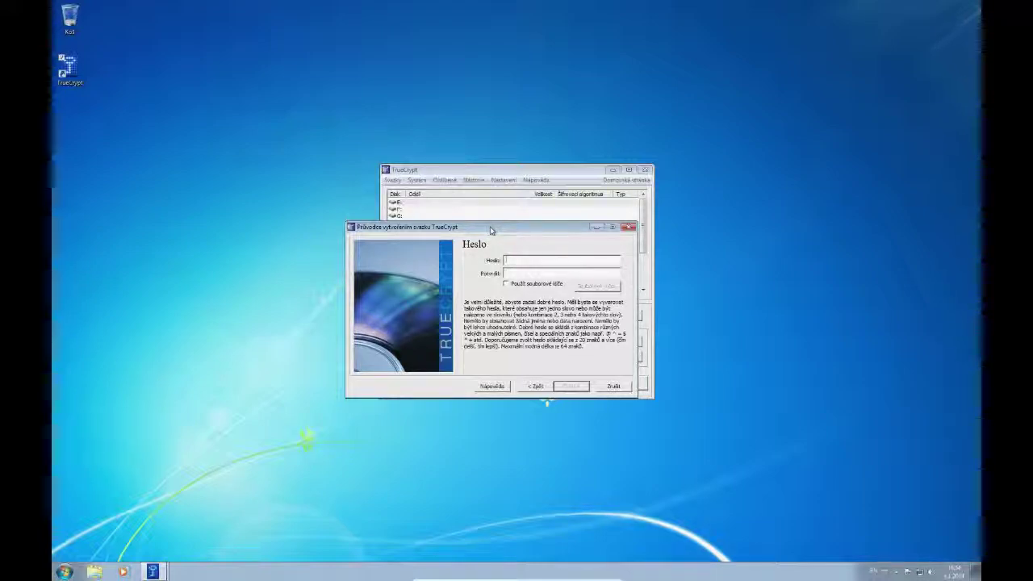
pyautogui.moveTo(490, 231); pyautogui.dragTo(484, 246)
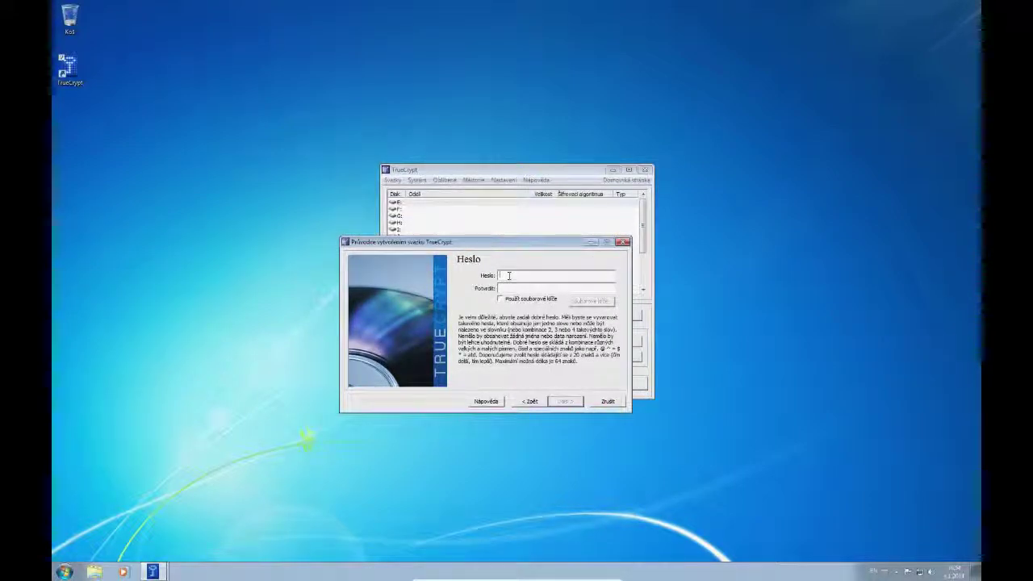
pyautogui.write('*****')
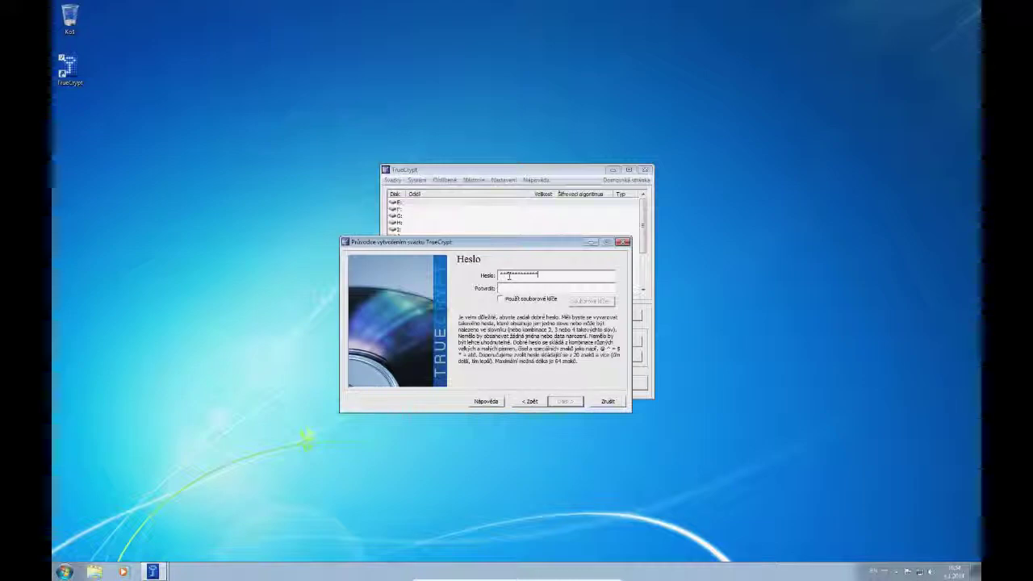
pyautogui.write('******')
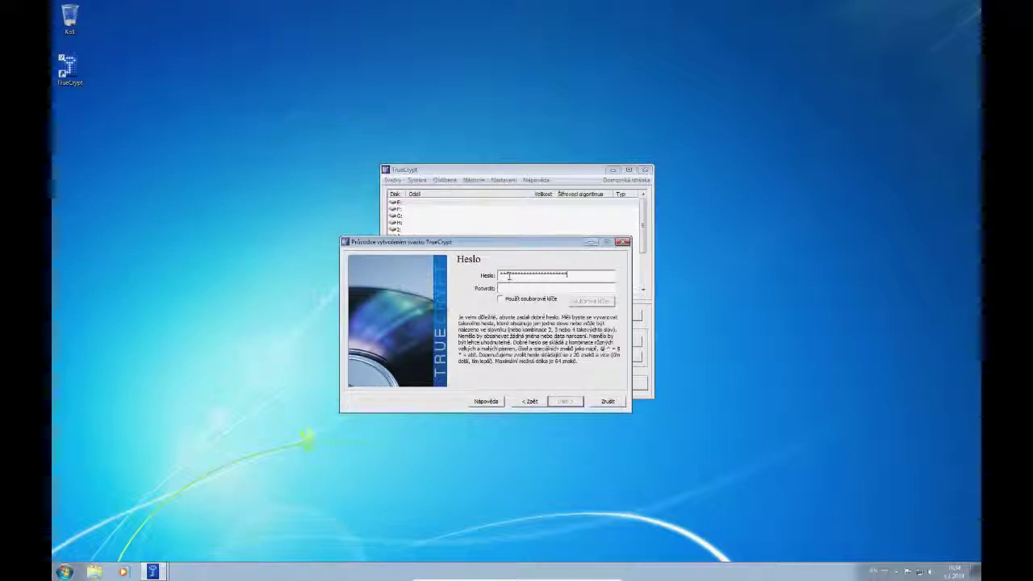
pyautogui.press('Tab')
pyautogui.write('**********')
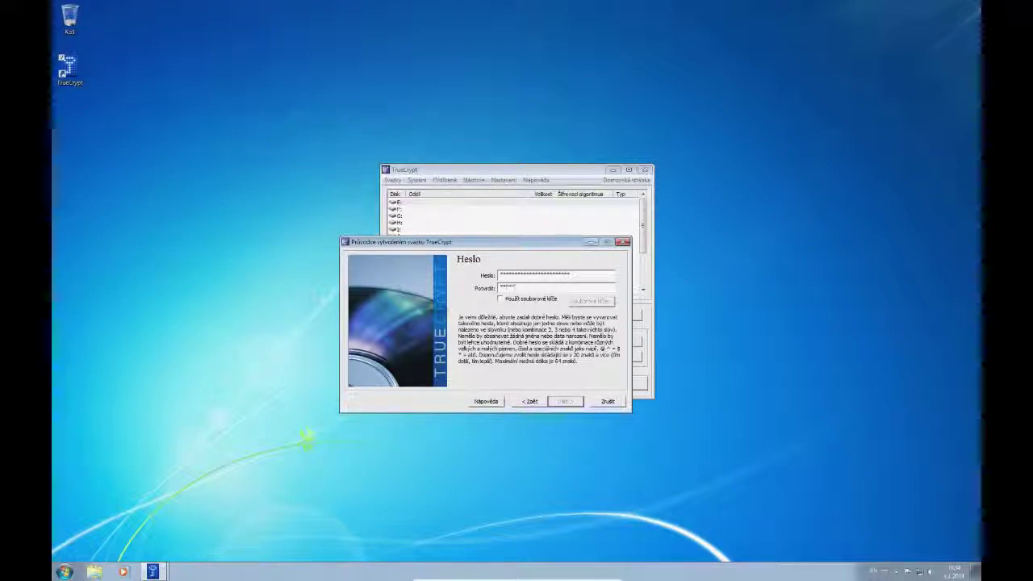
pyautogui.write('*****')
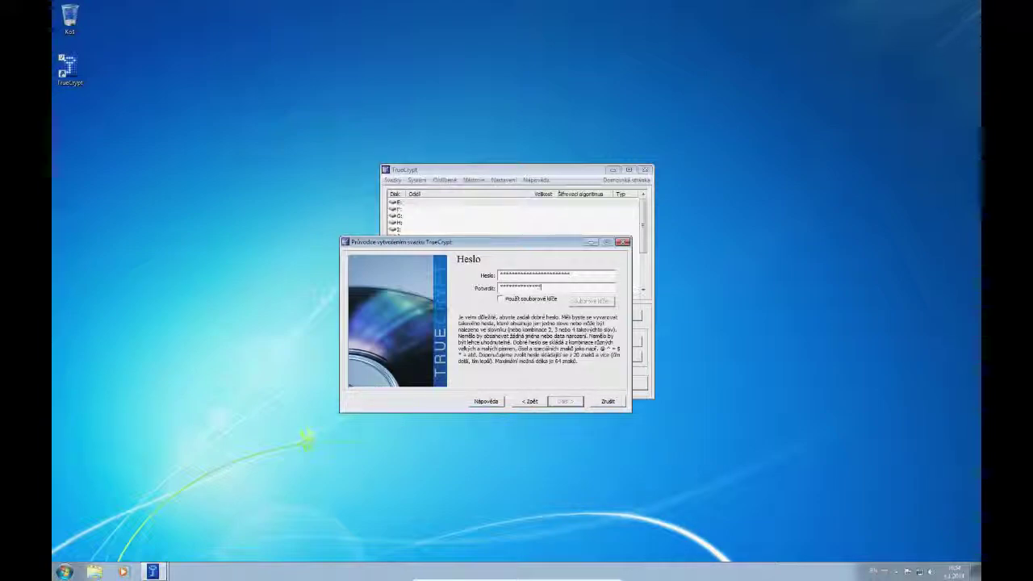
pyautogui.write('***')
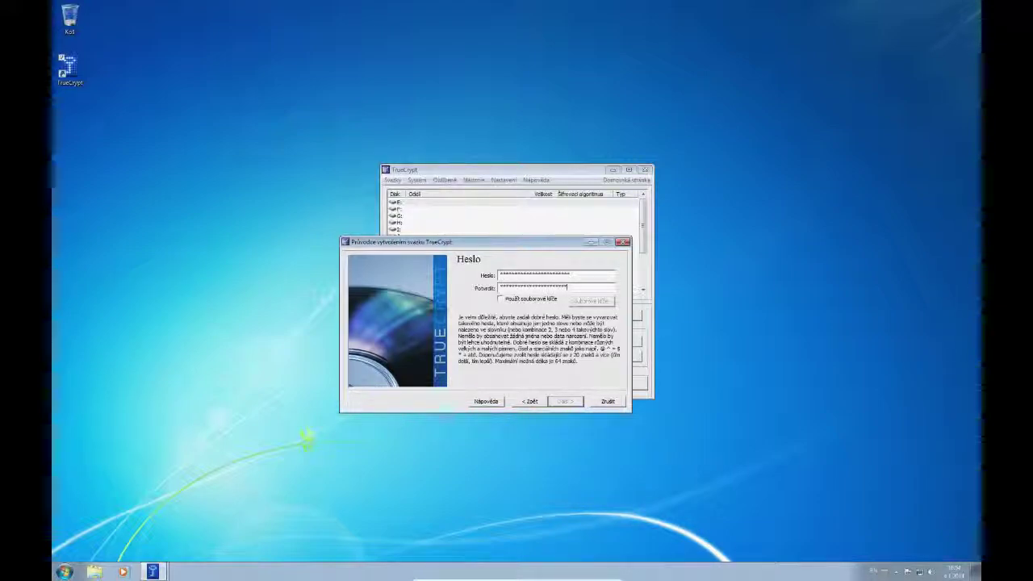
pyautogui.write('*')
pyautogui.click(565, 401)
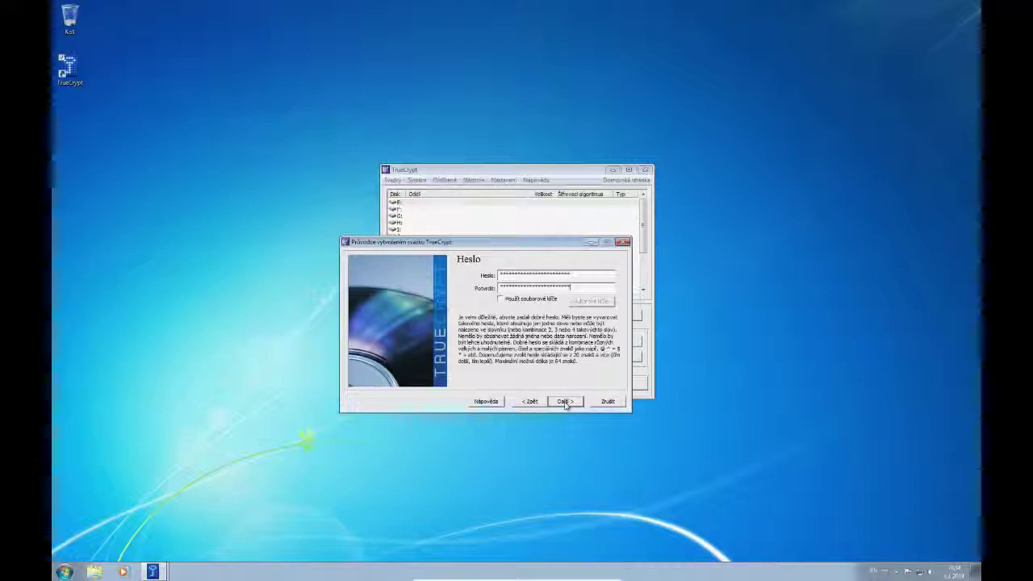
pyautogui.click(565, 402)
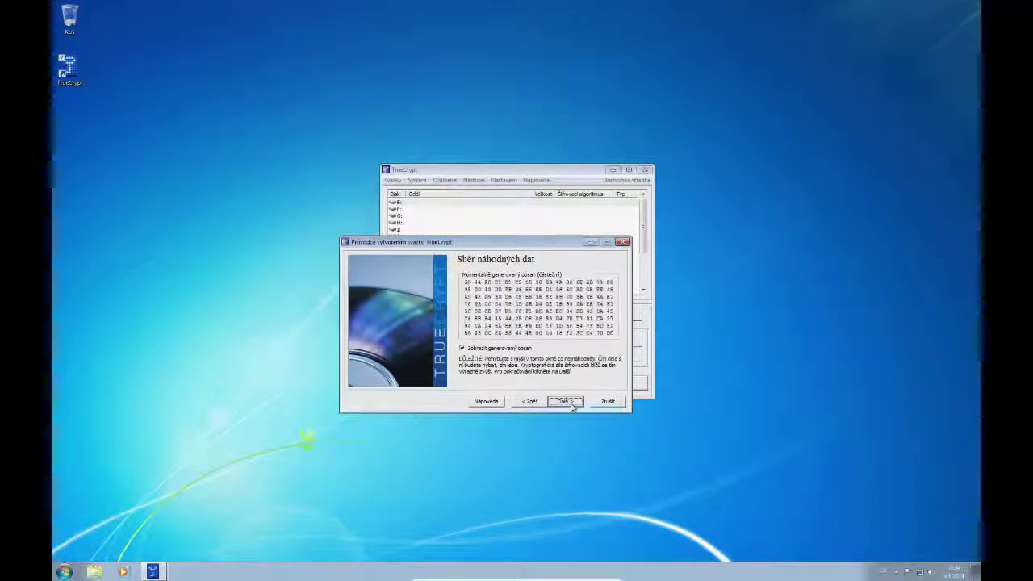
# - Generate the keys from the random data and pass the Klíče vygenerovány page
pyautogui.click(567, 402)
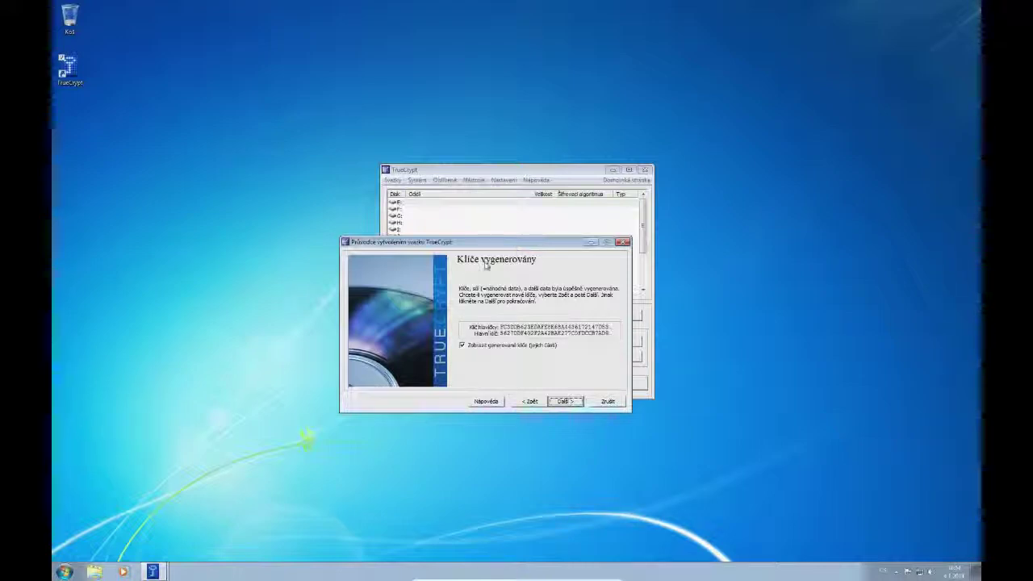
pyautogui.click(560, 402)
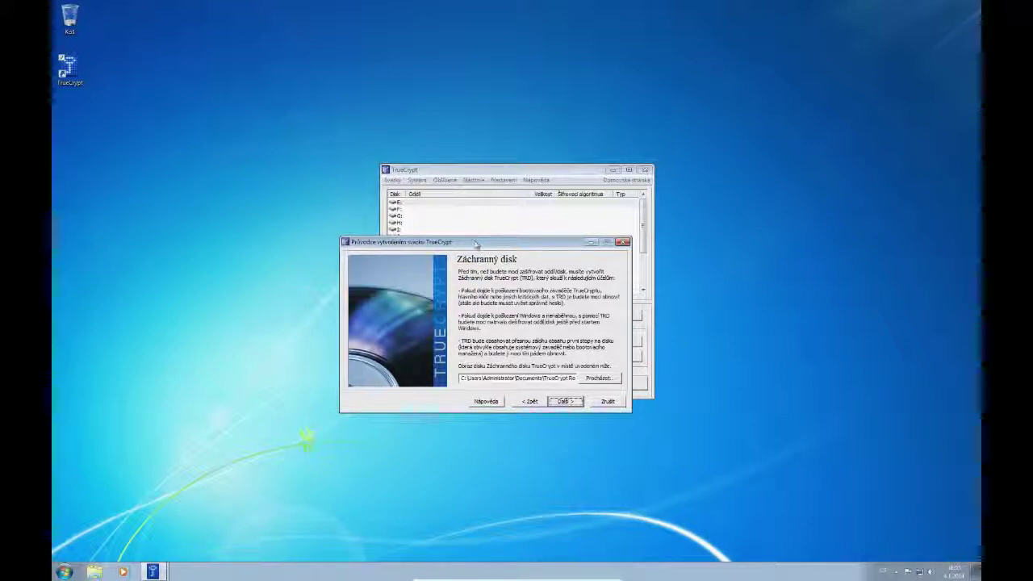
# - Keep the default Documents path for the rescue disk image and have the wizard create it
pyautogui.moveTo(476, 243); pyautogui.dragTo(442, 239)
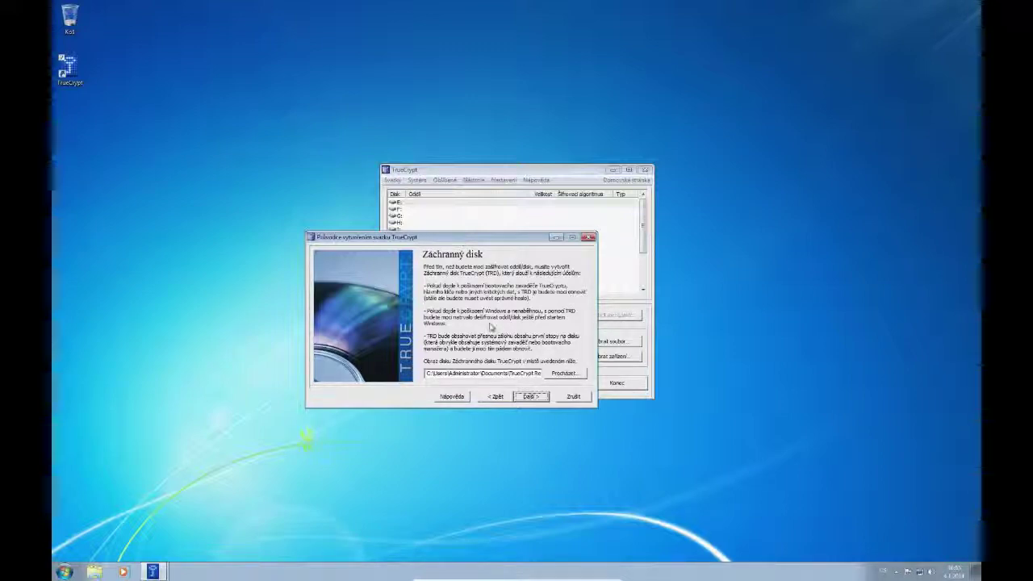
pyautogui.click(564, 373)
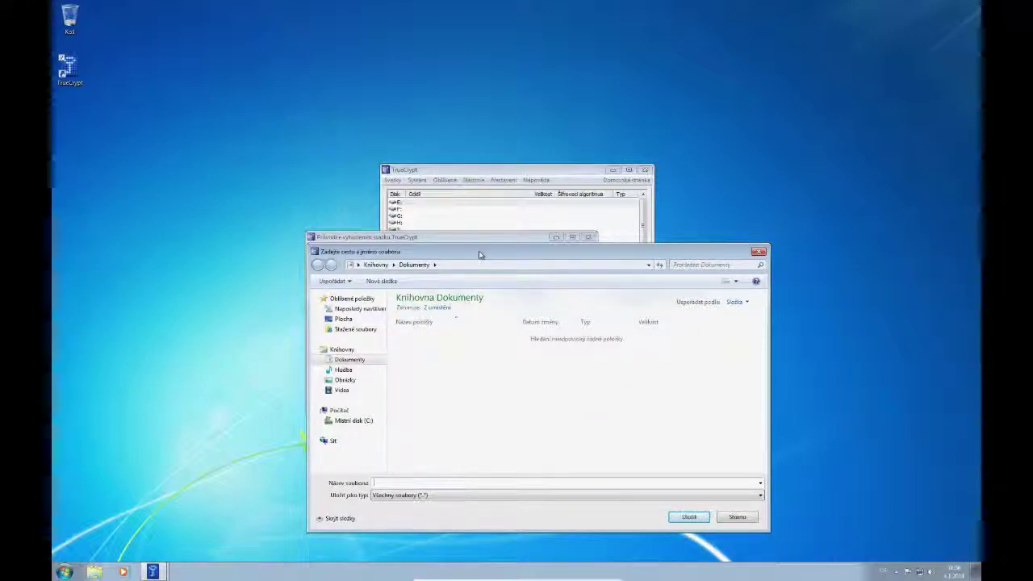
pyautogui.press('Escape')
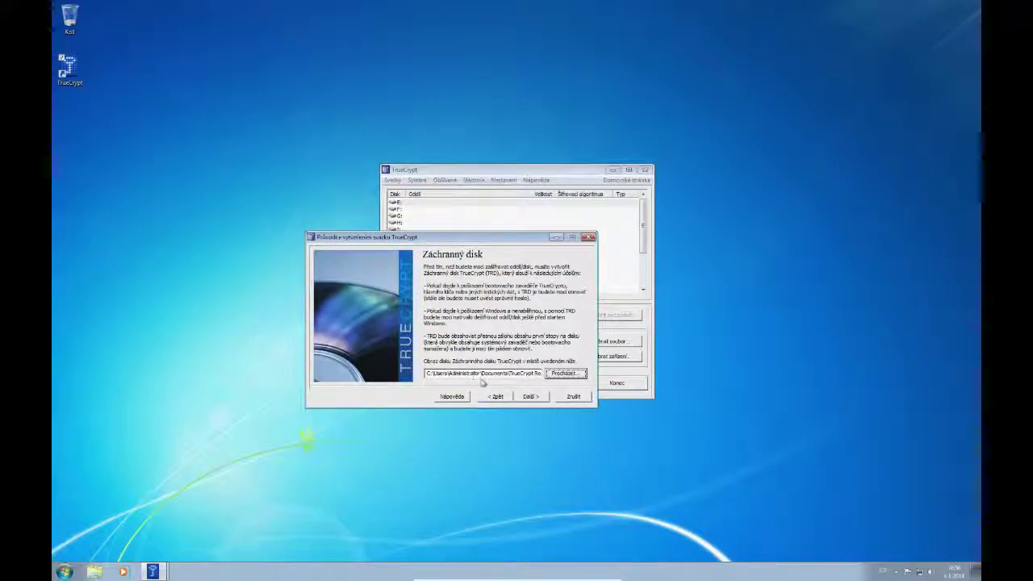
pyautogui.click(532, 397)
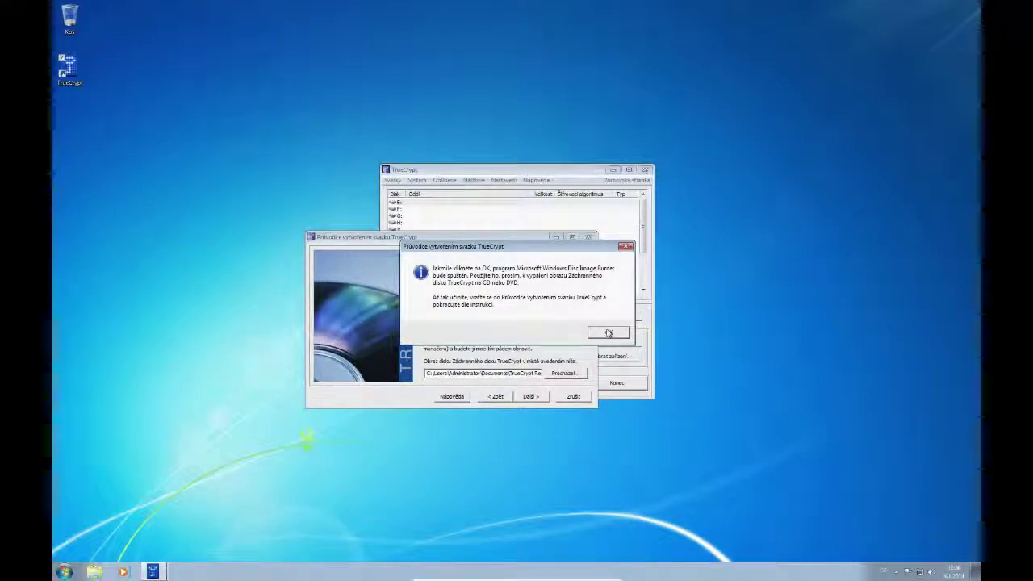
# - Dismiss the disc burning notice and the burn verification error
pyautogui.click(609, 332)
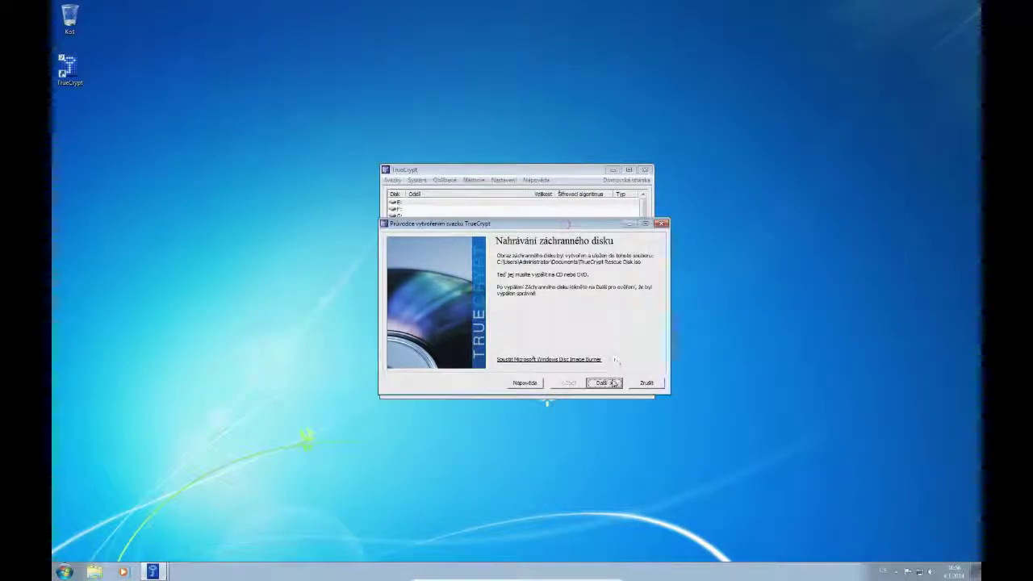
pyautogui.click(605, 383)
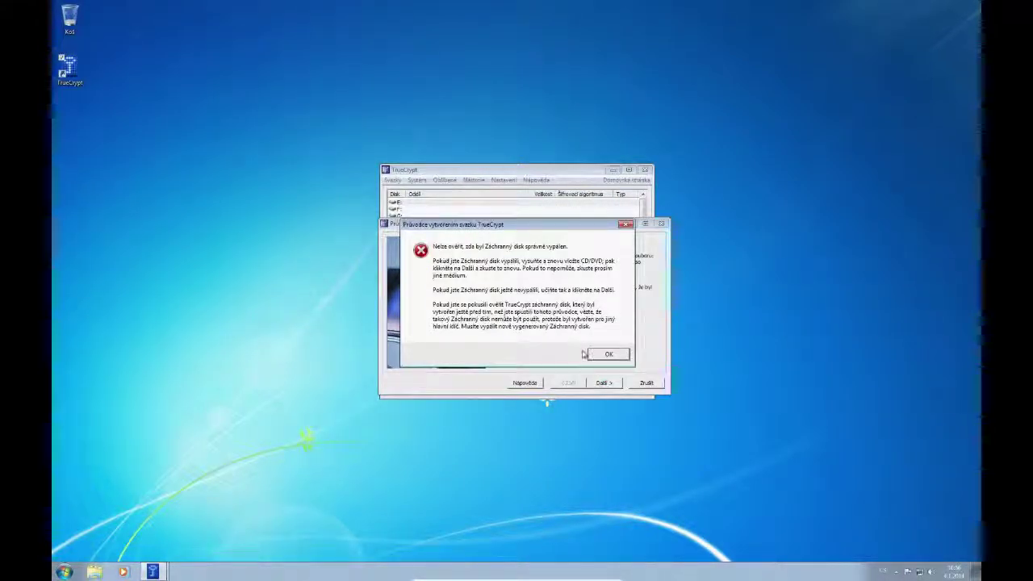
pyautogui.click(611, 355)
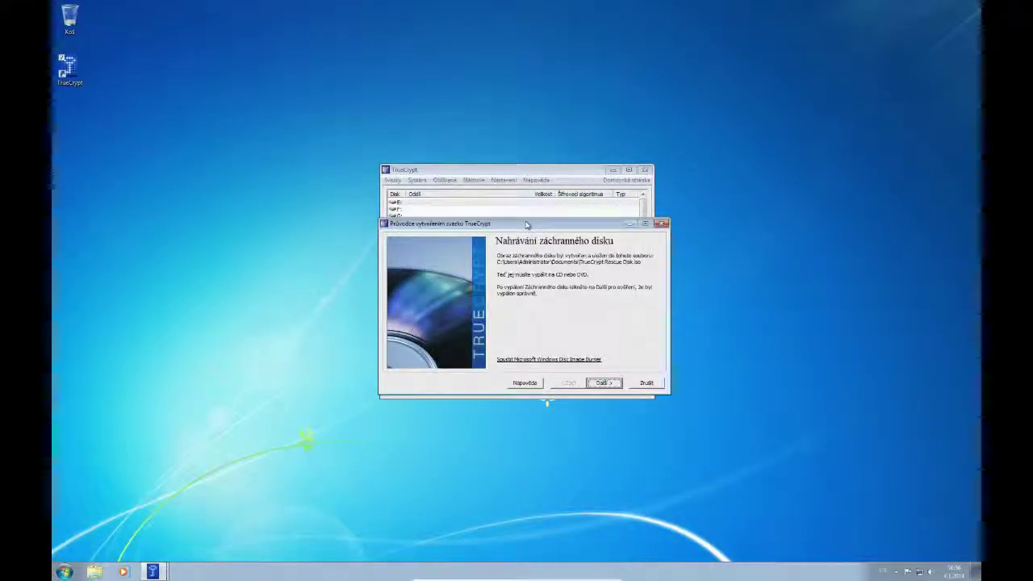
pyautogui.moveTo(526, 225); pyautogui.dragTo(514, 255)
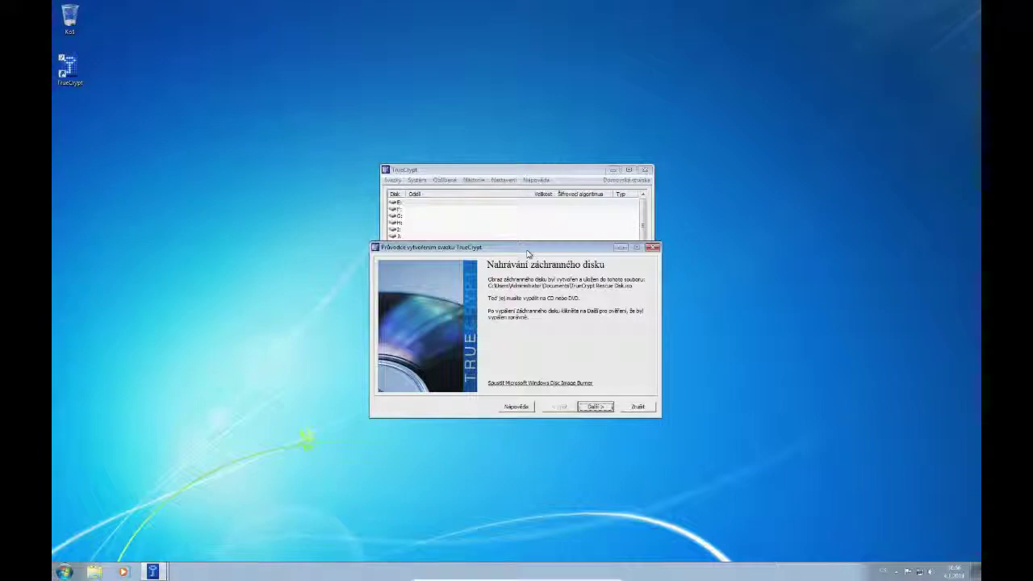
# - Go to \\PC1, sign in with the network credentials, and open the Data share
pyautogui.click(64, 572)
pyautogui.write('\\\\PC1')
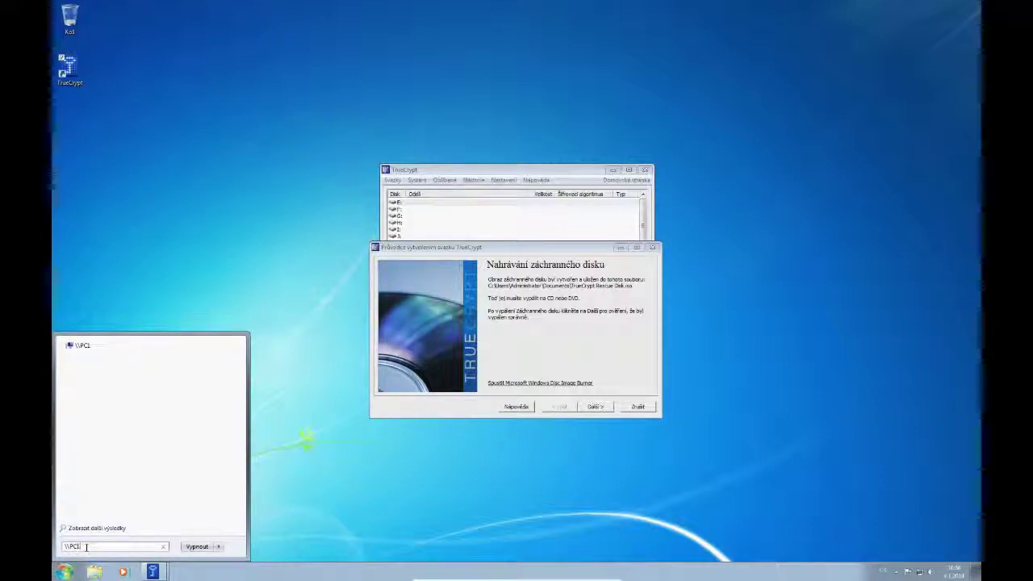
pyautogui.press('Return')
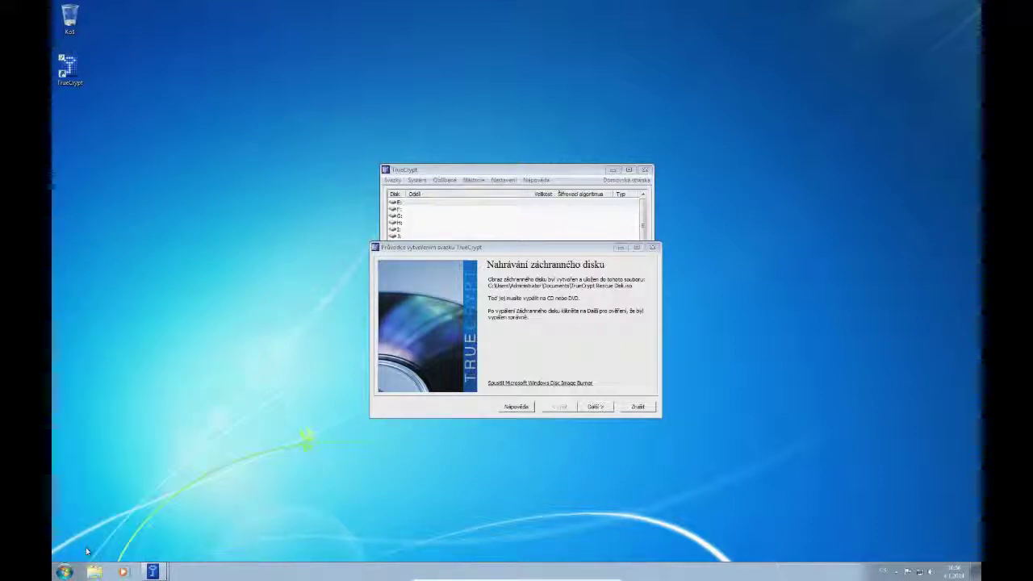
pyautogui.write('u')
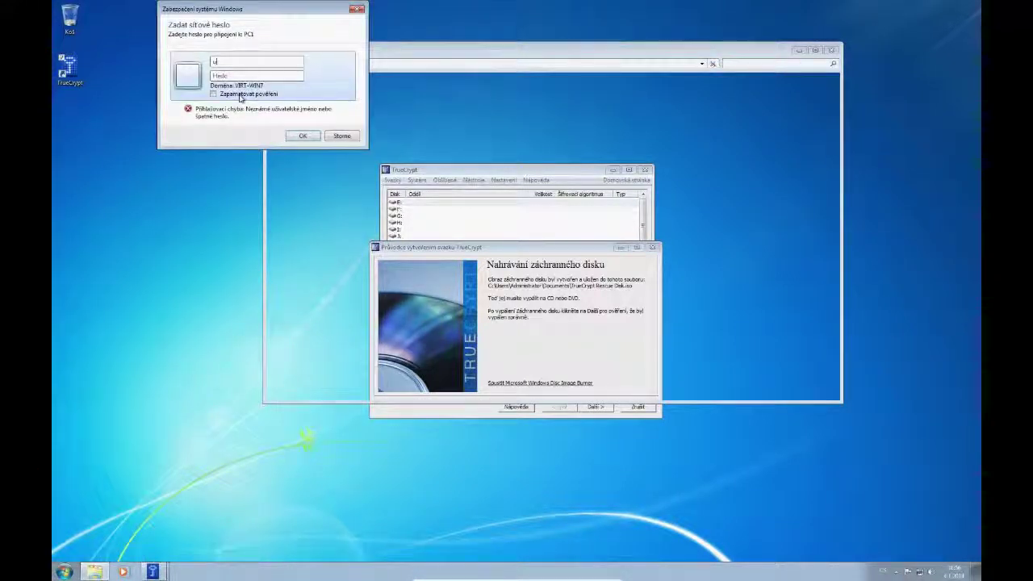
pyautogui.write('seruser')
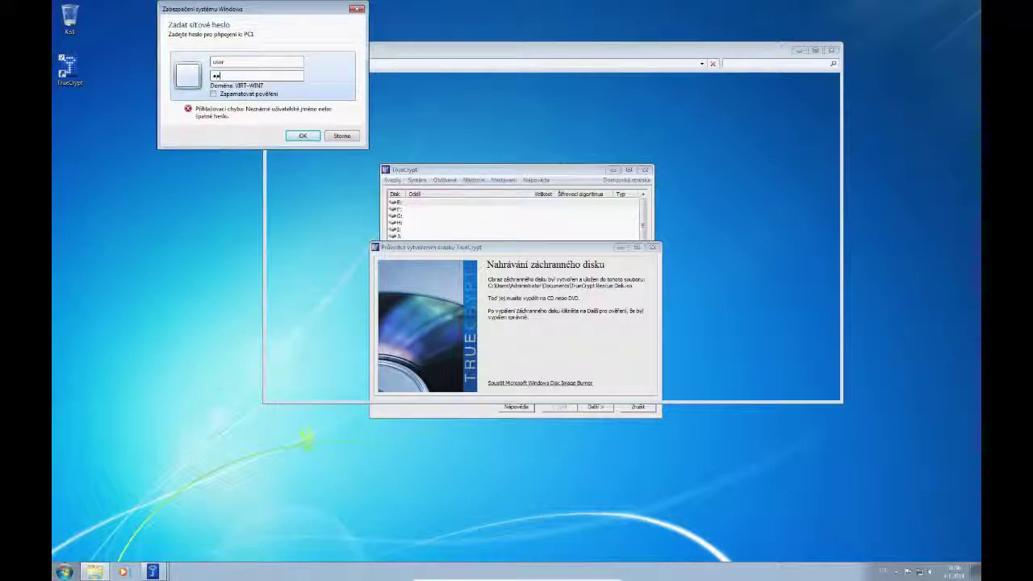
pyautogui.click(297, 136)
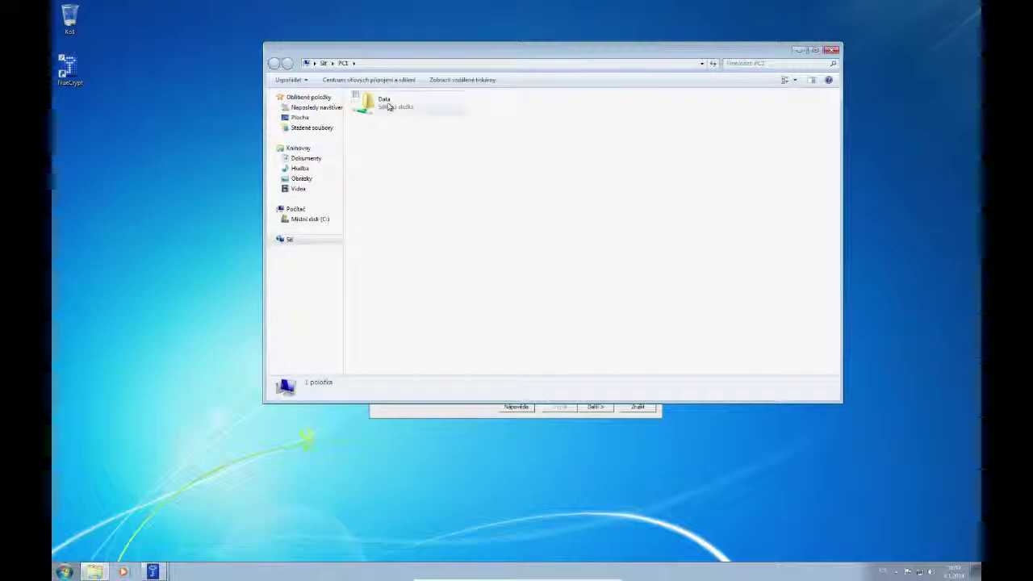
pyautogui.doubleClick(381, 102)
pyautogui.moveTo(471, 49); pyautogui.dragTo(576, 17)
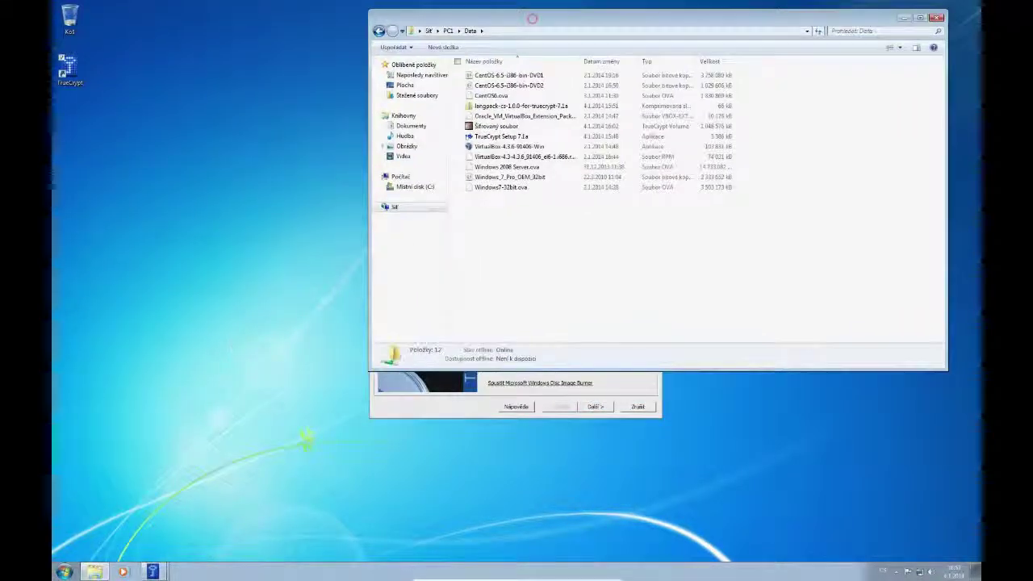
# - Copy the TrueCrypt Rescue Disk file from the Documents library
pyautogui.click(64, 571)
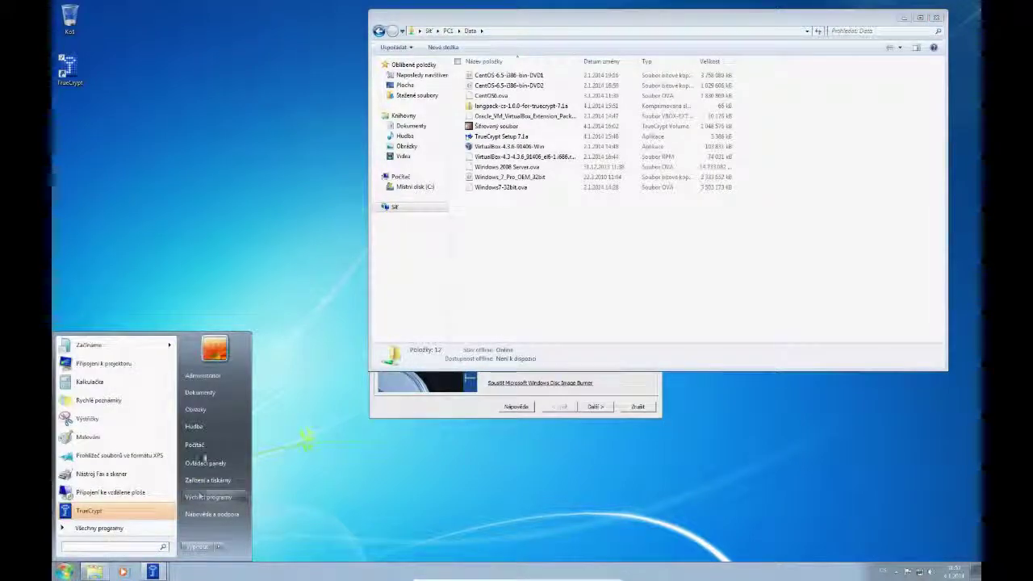
pyautogui.click(200, 392)
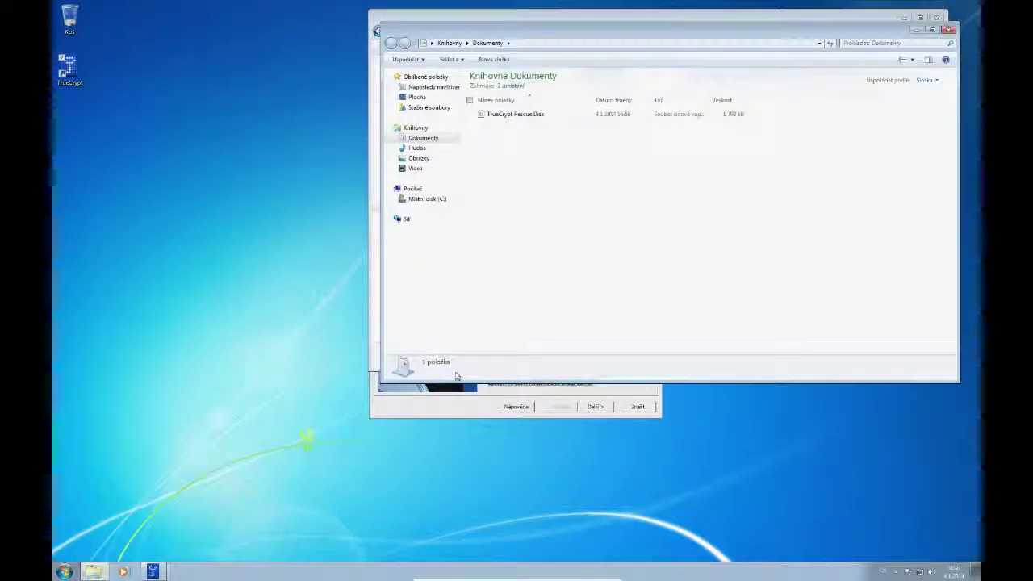
pyautogui.click(511, 116)
pyautogui.rightClick(510, 115)
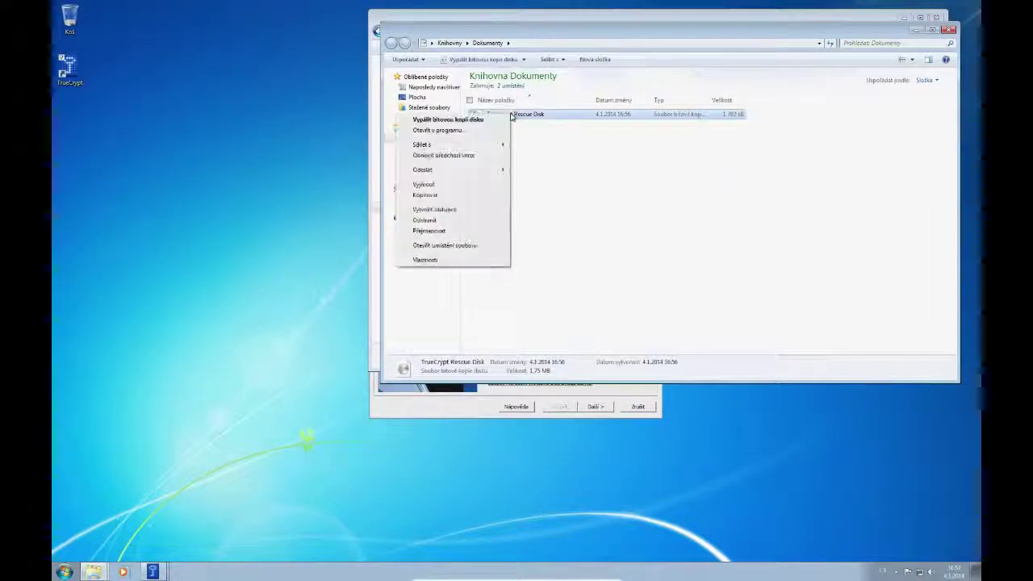
pyautogui.click(442, 198)
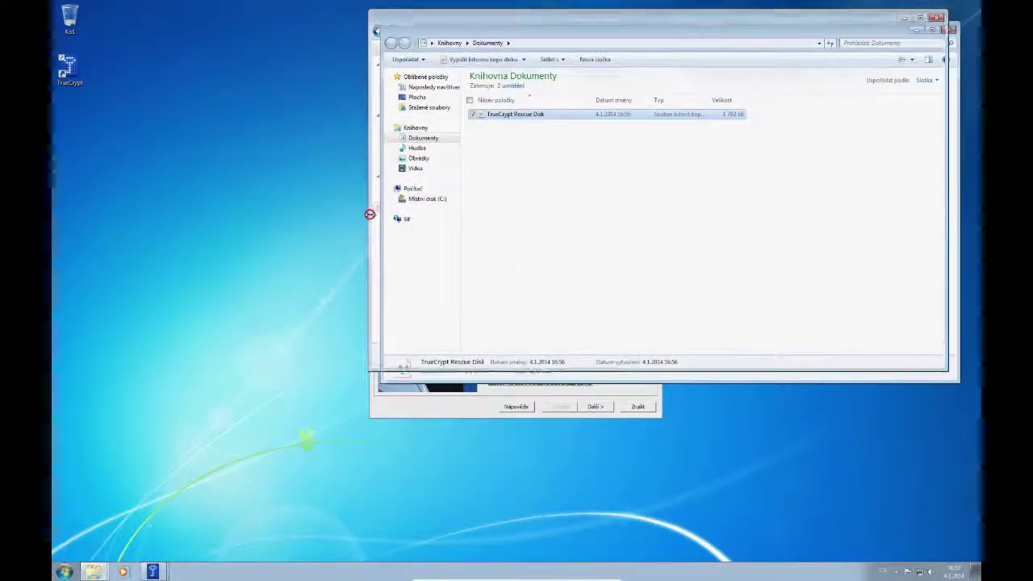
# - Paste it into PC1's Data folder and close both Explorer windows
pyautogui.click(371, 217)
pyautogui.rightClick(478, 210)
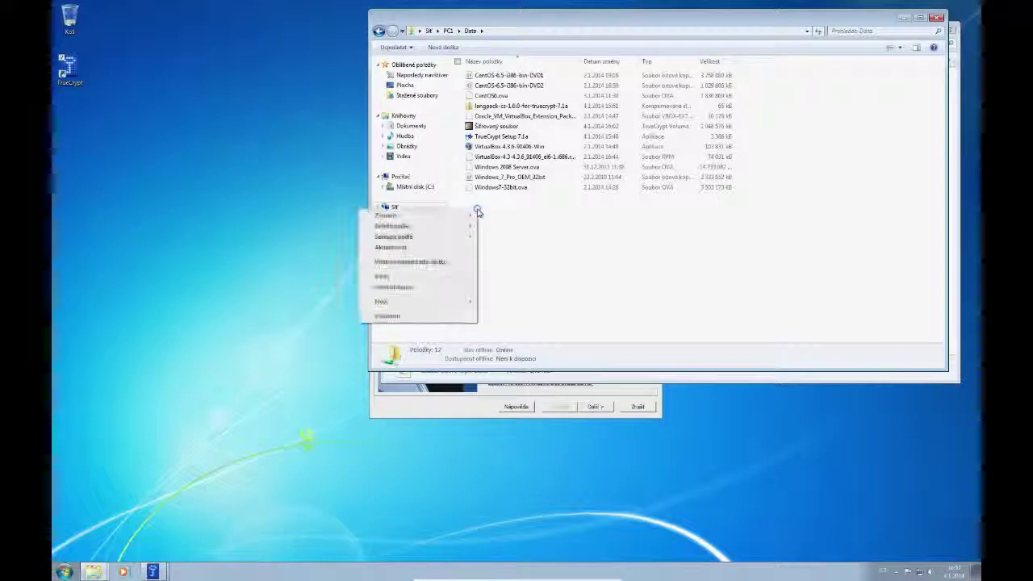
pyautogui.click(408, 278)
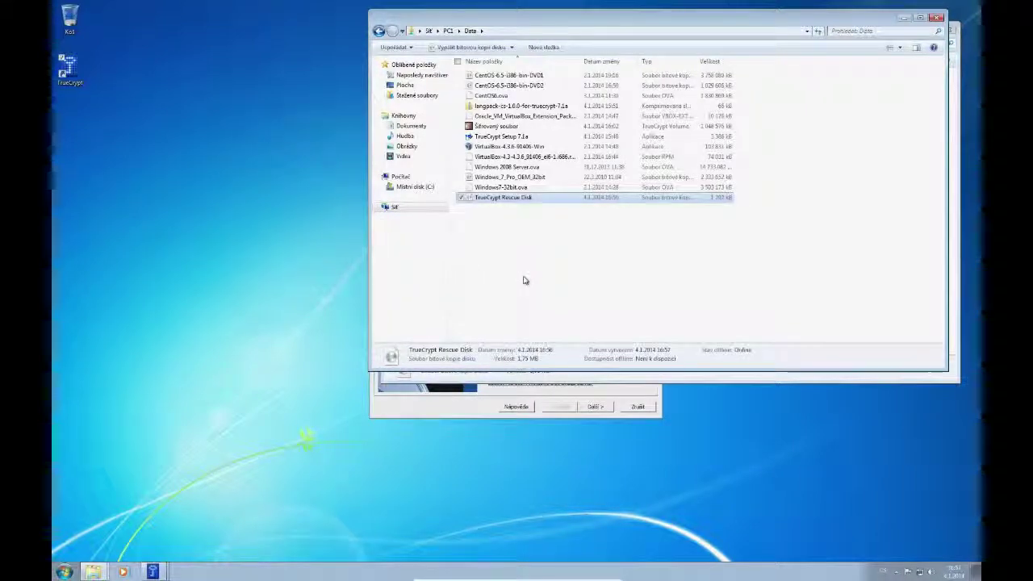
pyautogui.click(937, 17)
pyautogui.click(949, 31)
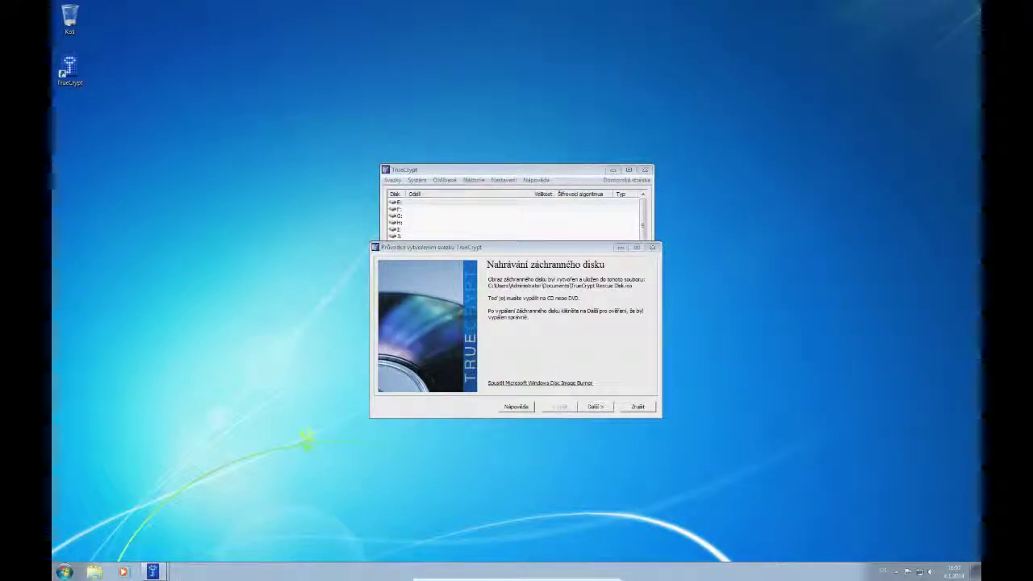
# - Insert the TrueCrypt Rescue Disk image from Data (E:) into the VM's virtual CD/DVD drive
pyautogui.click(480, 576)
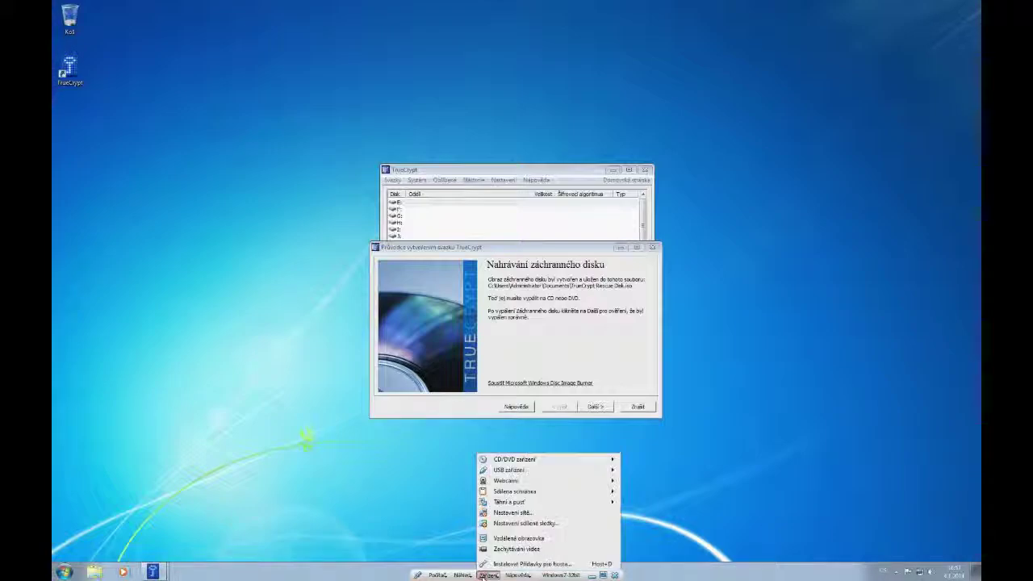
pyautogui.moveTo(505, 462)
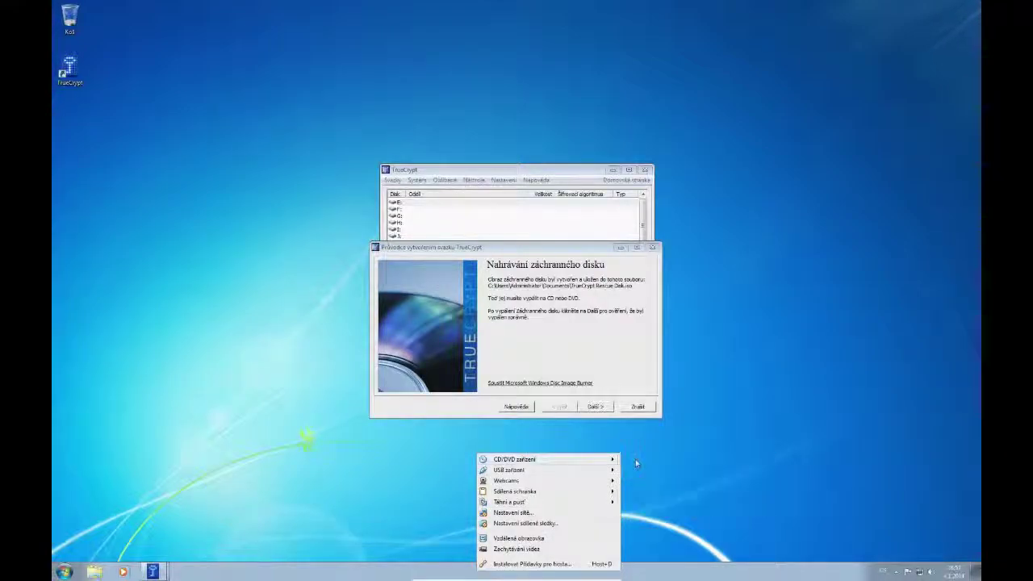
pyautogui.click(637, 460)
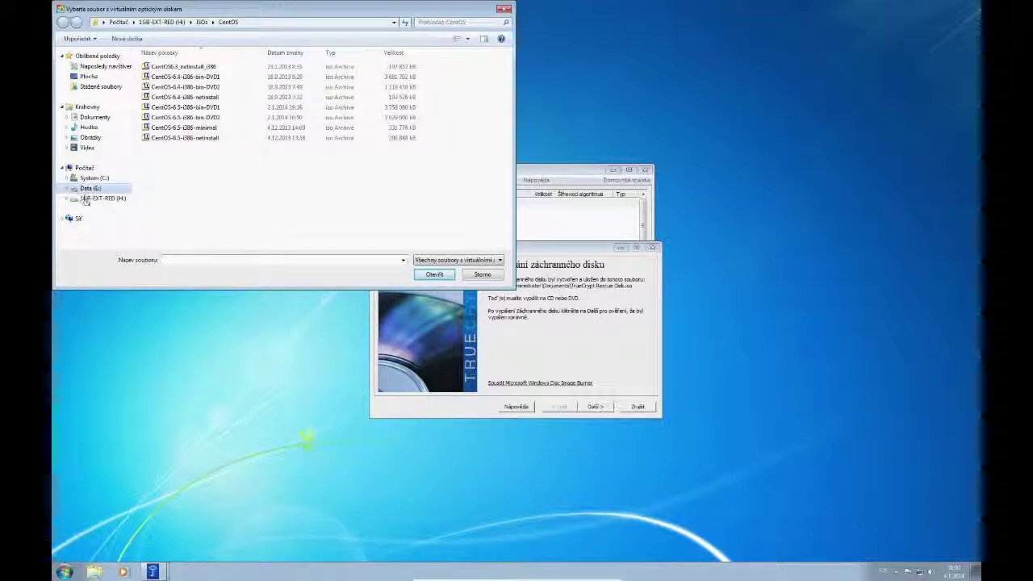
pyautogui.click(80, 188)
pyautogui.click(174, 86)
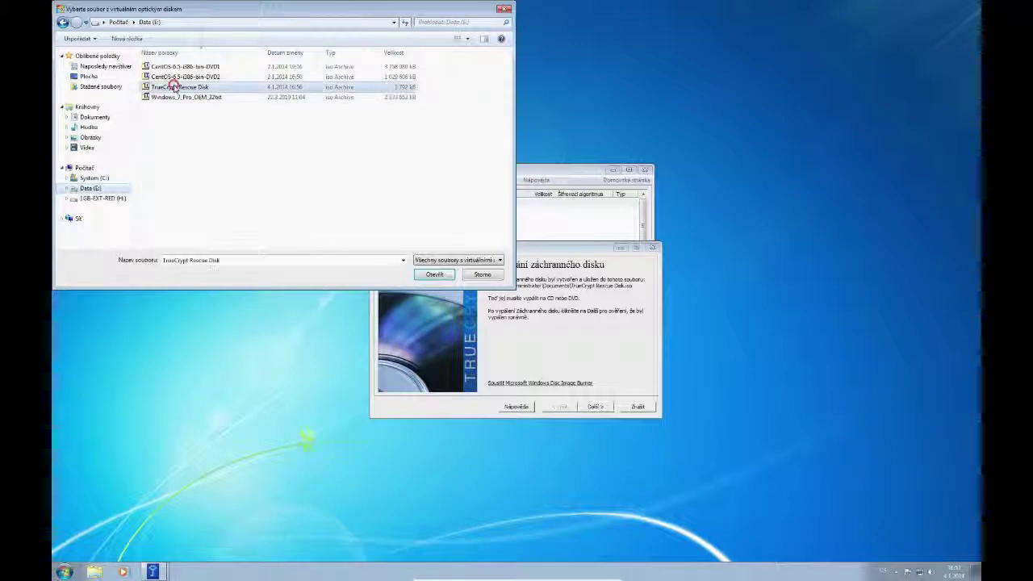
pyautogui.click(434, 274)
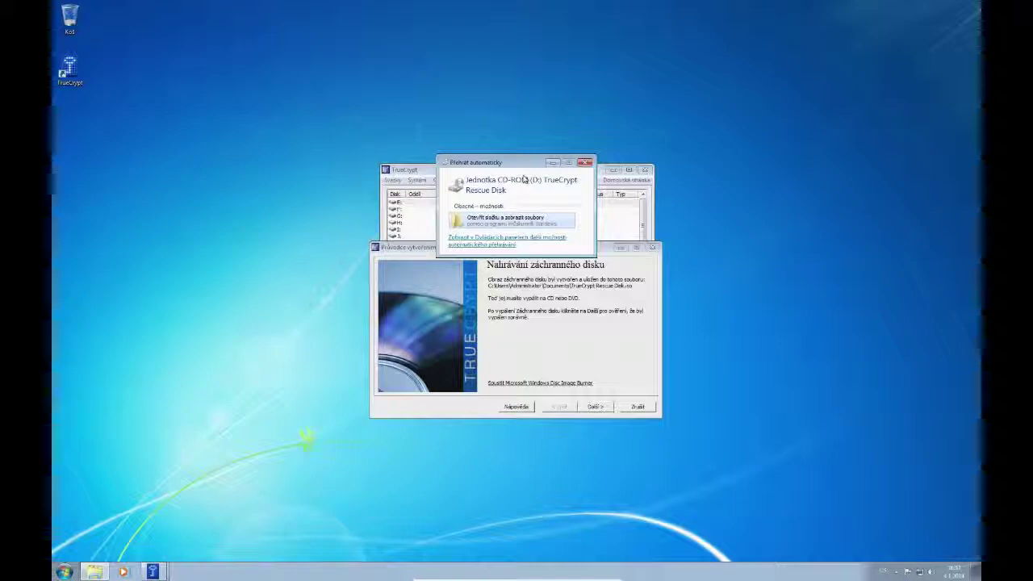
# - Dismiss AutoPlay and pass the rescue disk burn and verification pages to reach wipe mode None
pyautogui.click(584, 163)
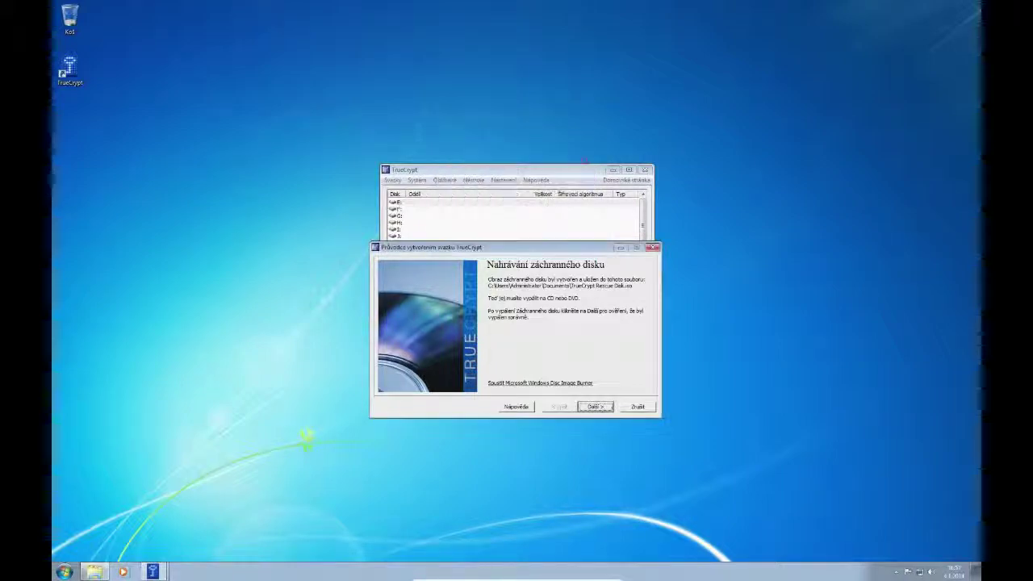
pyautogui.click(593, 407)
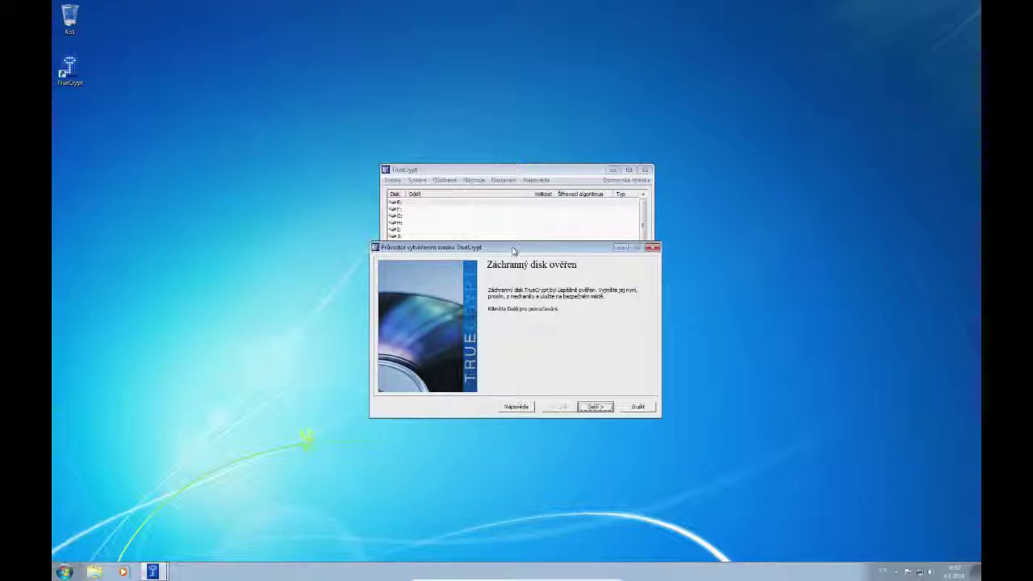
pyautogui.click(597, 406)
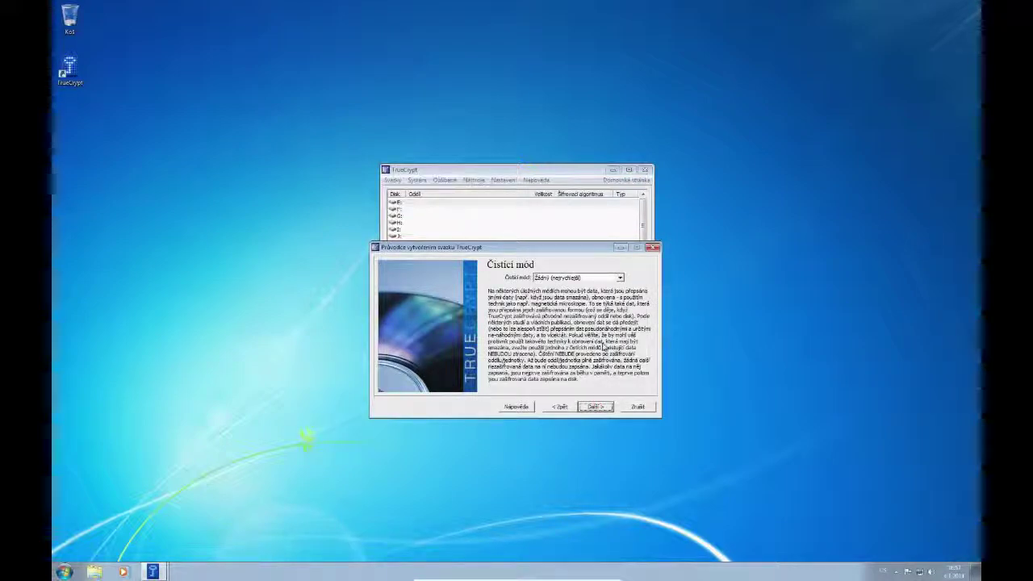
pyautogui.moveTo(527, 252); pyautogui.dragTo(517, 298)
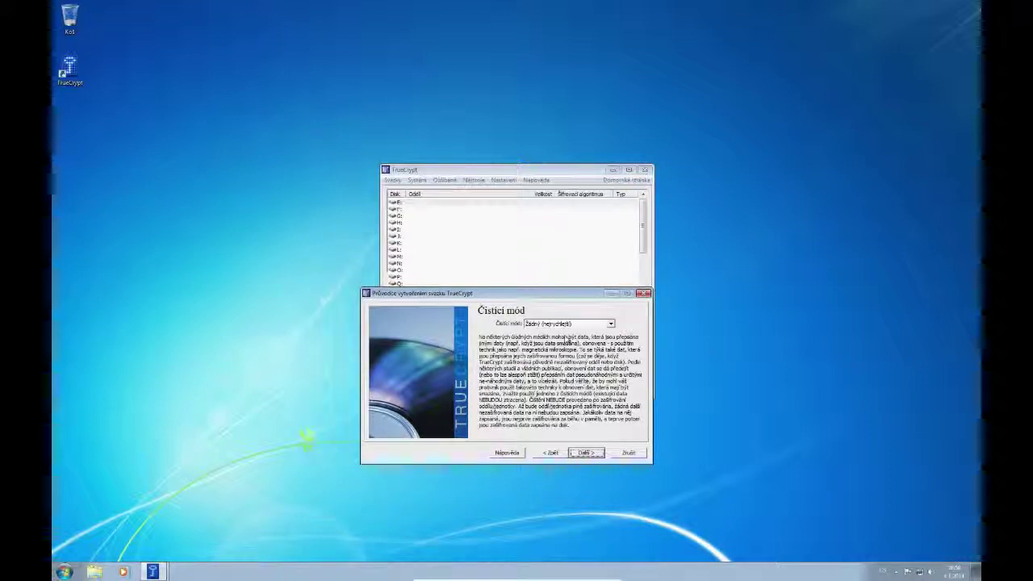
# - Keep wipe mode None, start the system encryption Test and accept the pre-boot warning
pyautogui.click(587, 453)
pyautogui.click(587, 453)
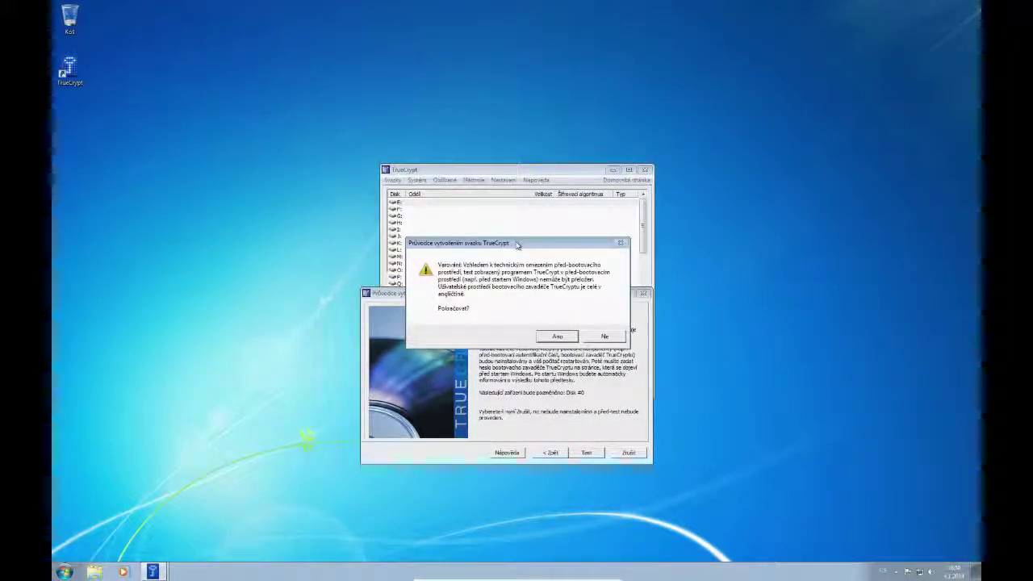
pyautogui.click(557, 336)
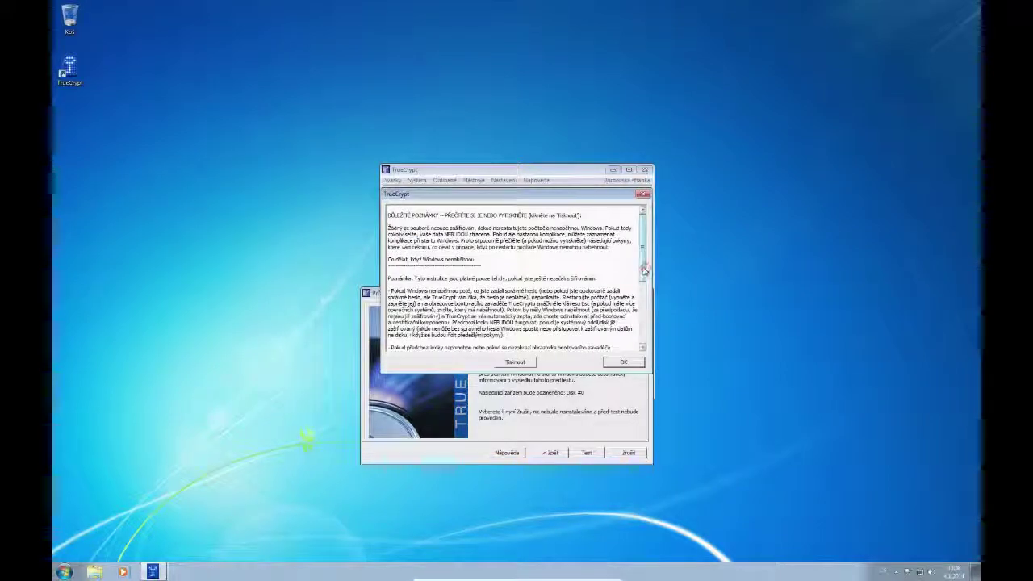
# - Read through the important notes on unbootable Windows and close them with OK
pyautogui.scroll(-2, 642, 267)
pyautogui.scroll(2, 643, 266)
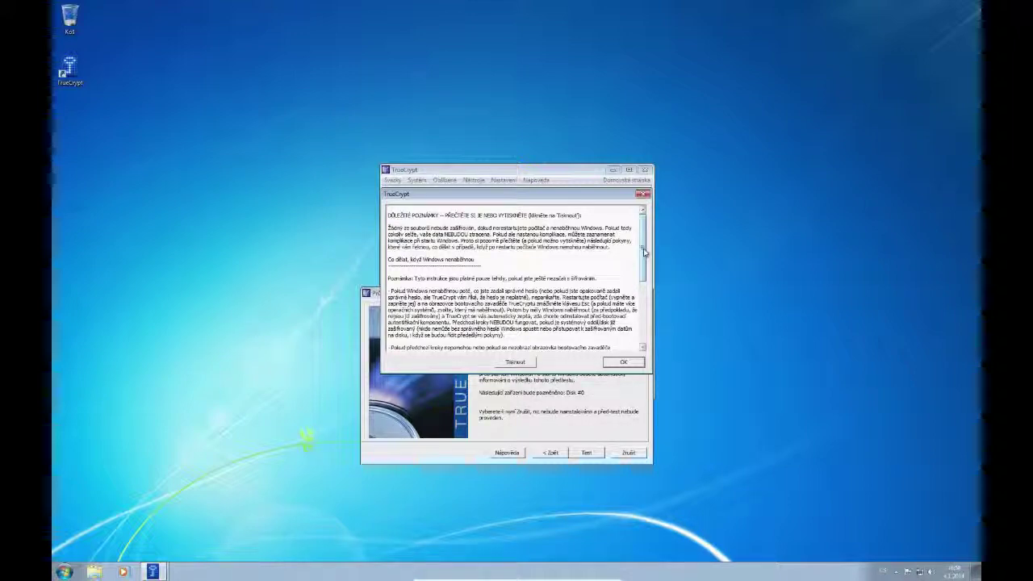
pyautogui.tripleClick(429, 261)
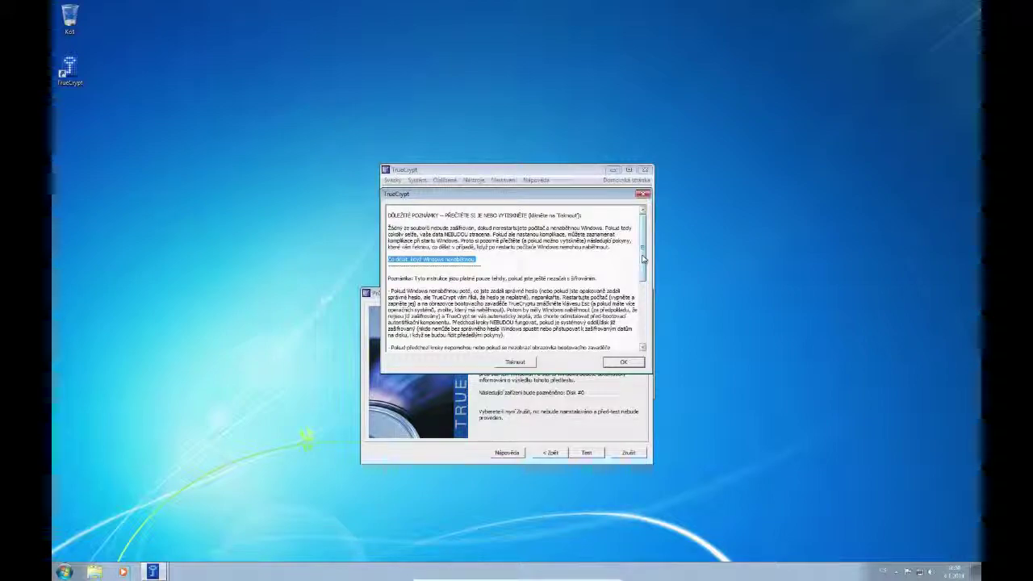
pyautogui.moveTo(643, 259); pyautogui.dragTo(643, 323)
pyautogui.click(623, 362)
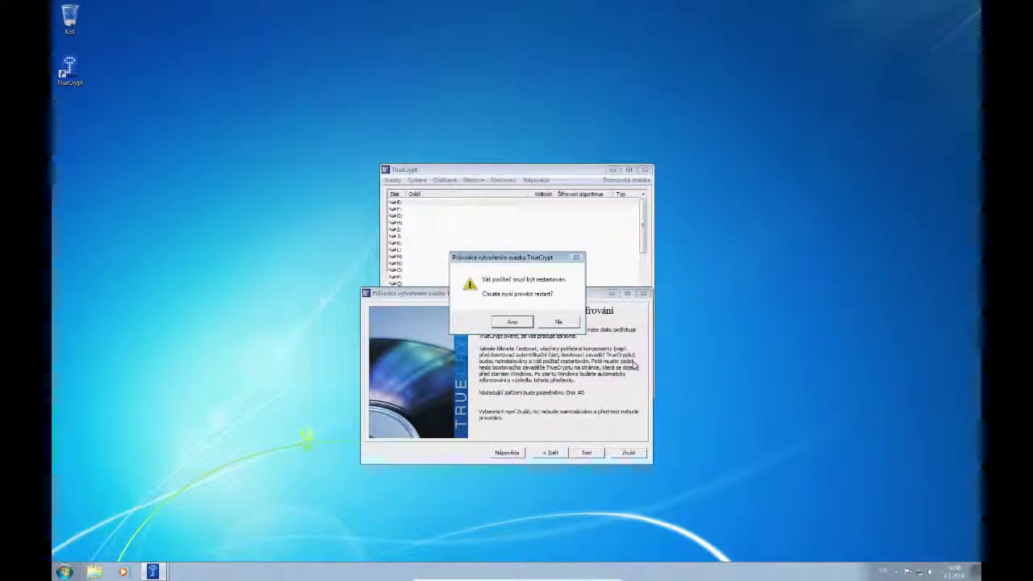
# - Restart for the pretest and sign back into Windows 7 with the account password
pyautogui.click(511, 322)
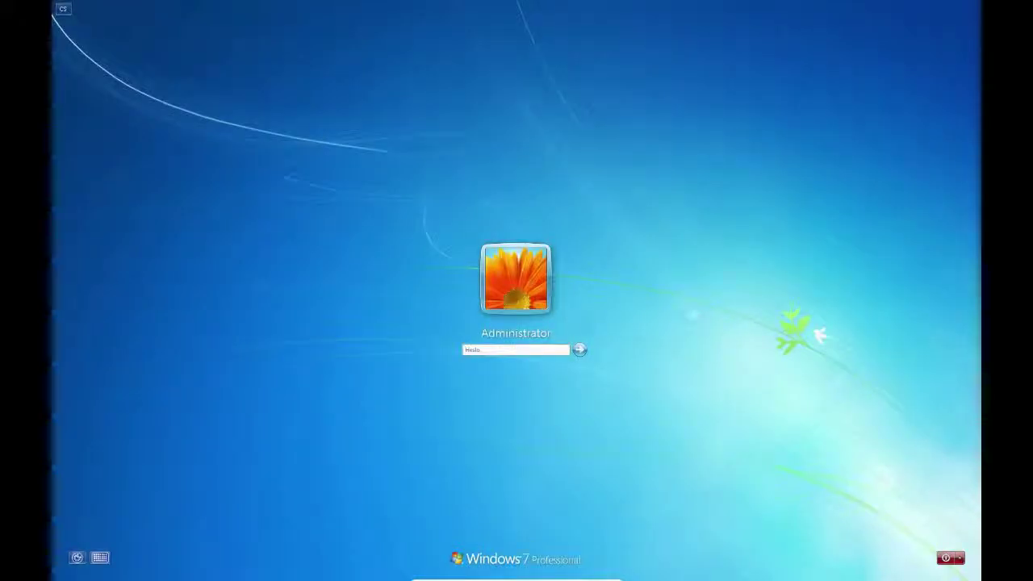
pyautogui.write('*******')
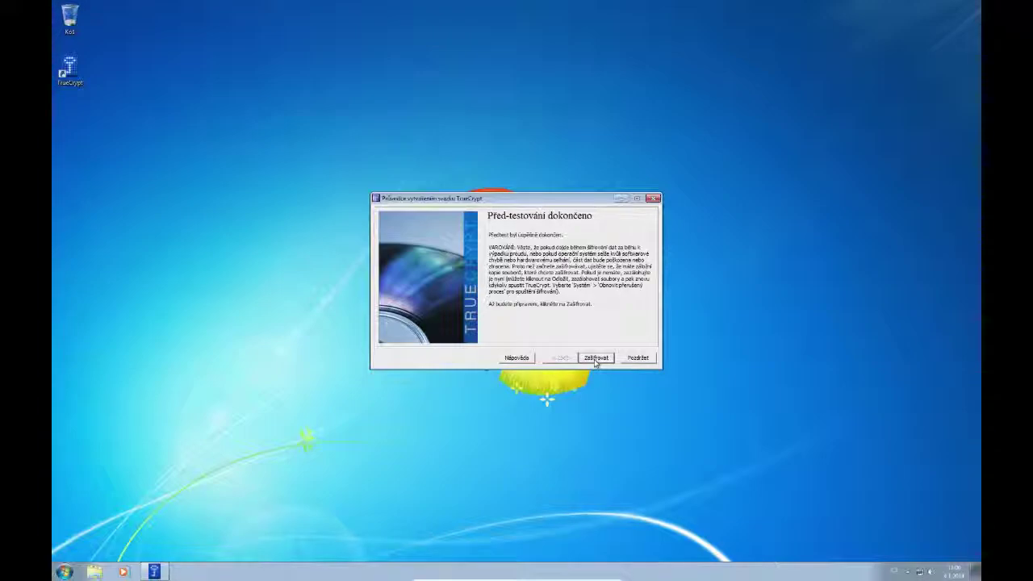
# - Encrypt the system disk to 100%, dismissing the rescue-disk instructions and success message, then finish
pyautogui.click(596, 359)
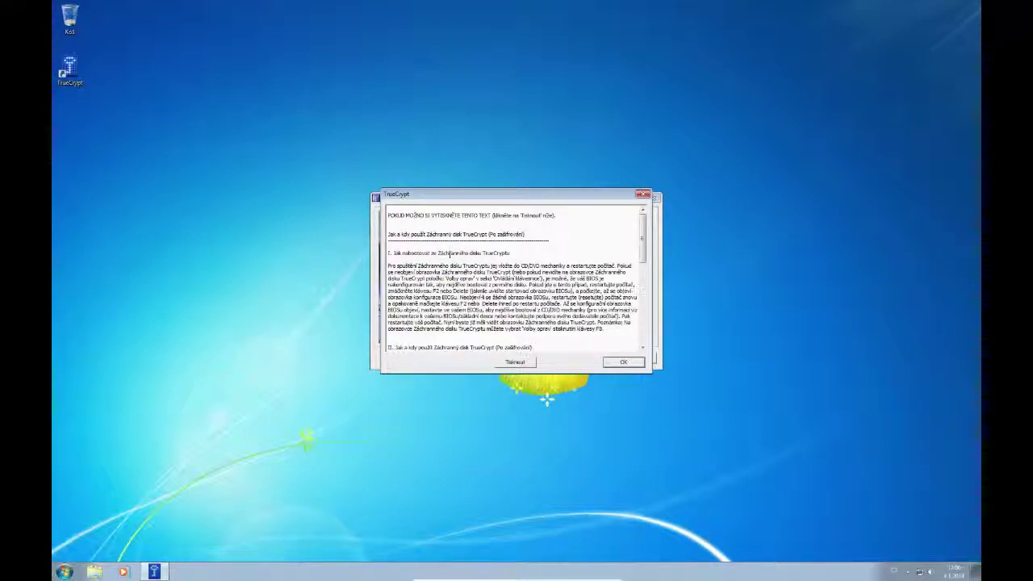
pyautogui.moveTo(546, 201); pyautogui.dragTo(543, 97)
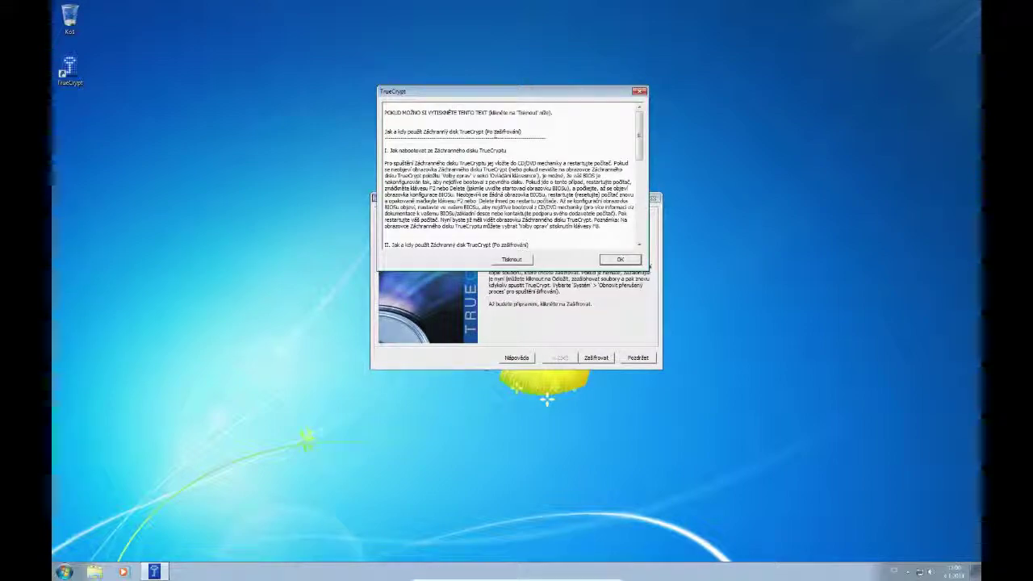
pyautogui.click(620, 259)
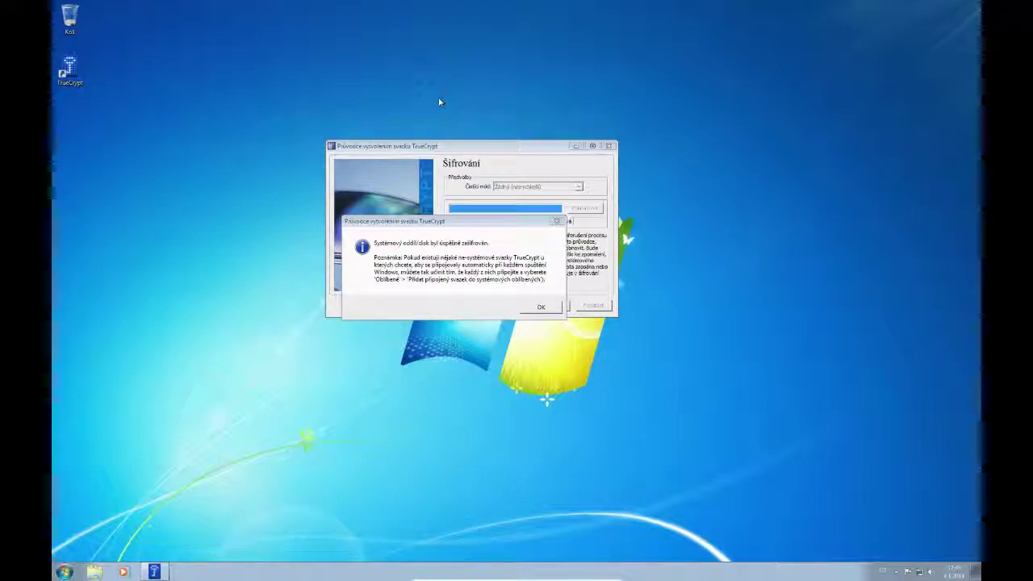
pyautogui.click(546, 308)
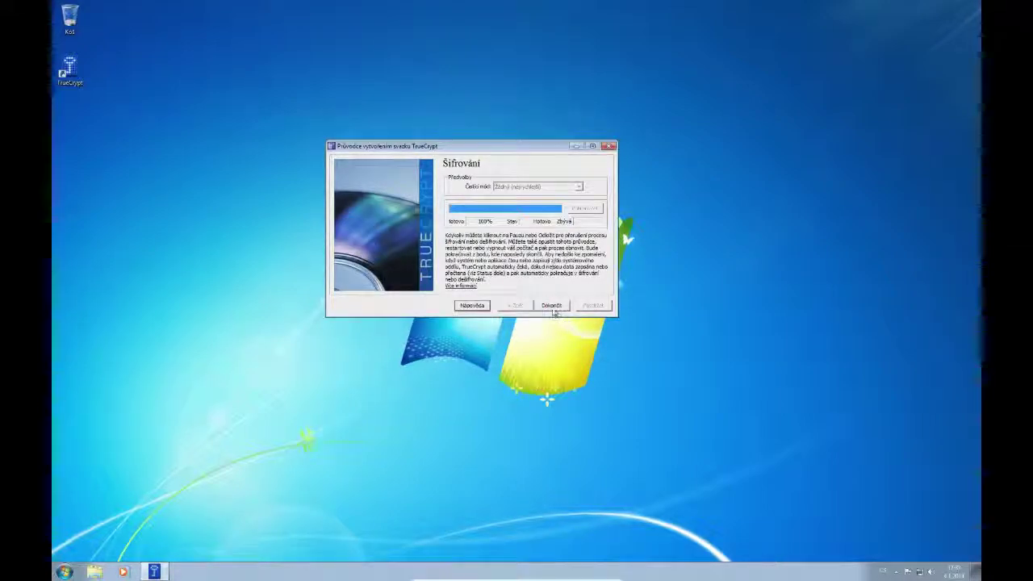
pyautogui.click(549, 307)
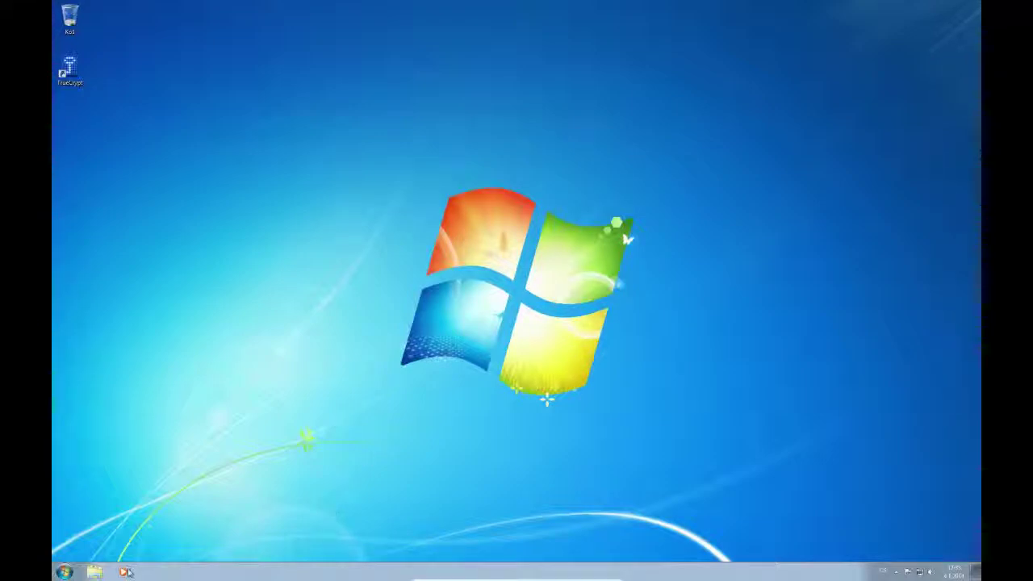
# - Restart Windows 7 via Start menu > Vypnout arrow > Restartovat to boot the rescue CD
pyautogui.click(65, 571)
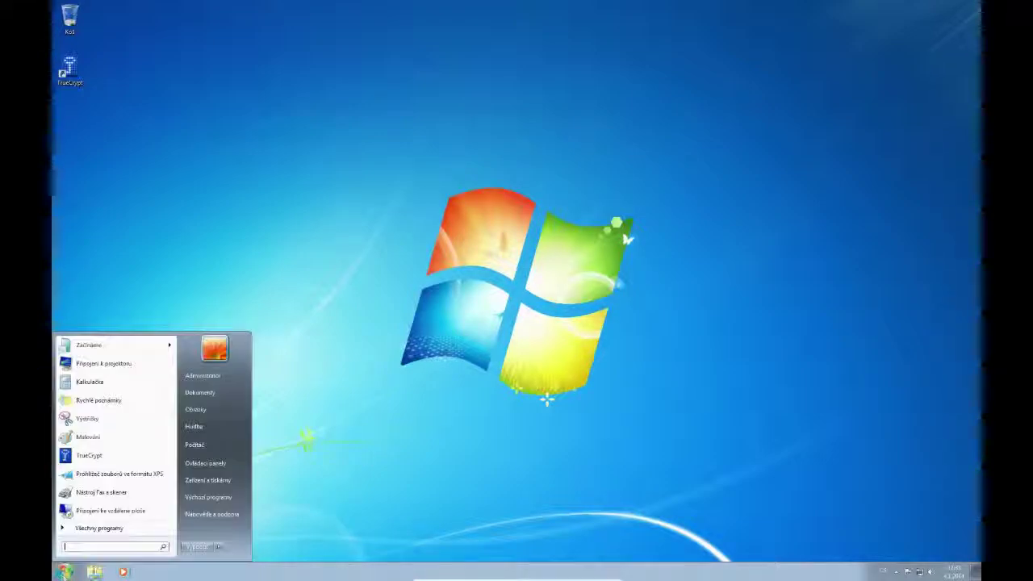
pyautogui.click(218, 546)
pyautogui.click(246, 534)
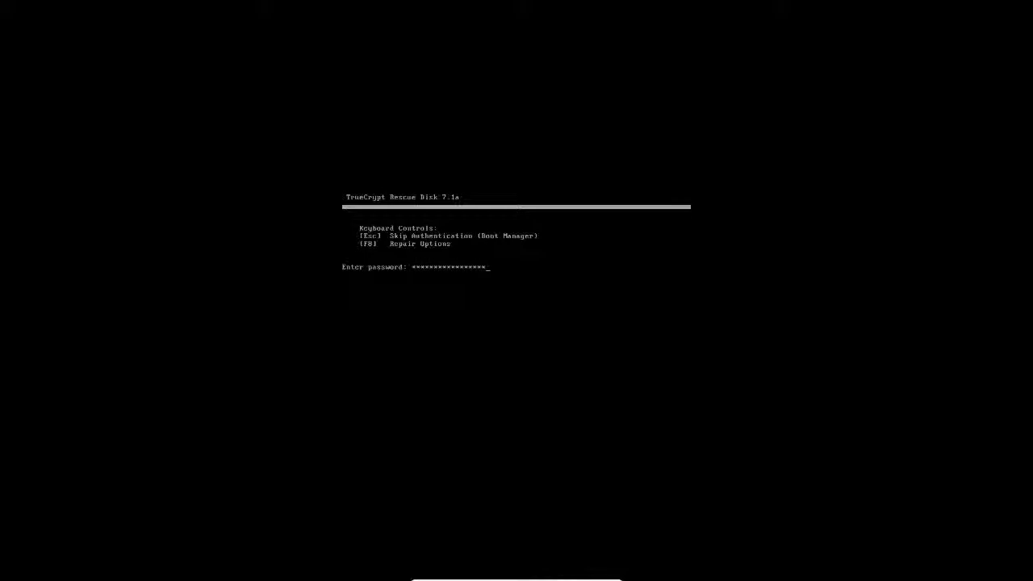
# - Submit the TrueCrypt pre-boot password, then the Windows login password, to reach the desktop
pyautogui.press('Return')
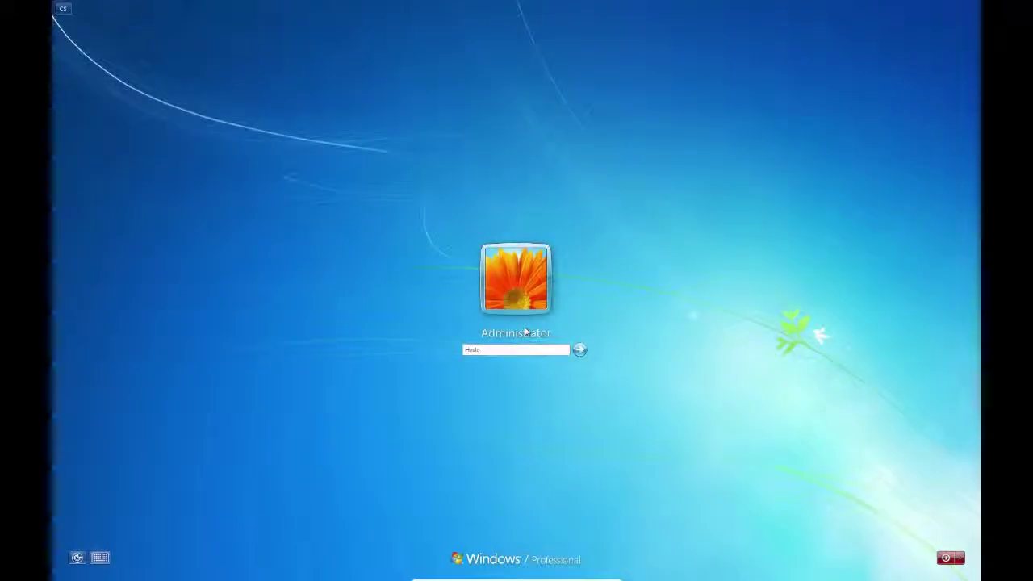
pyautogui.write('*********')
pyautogui.press('Return')
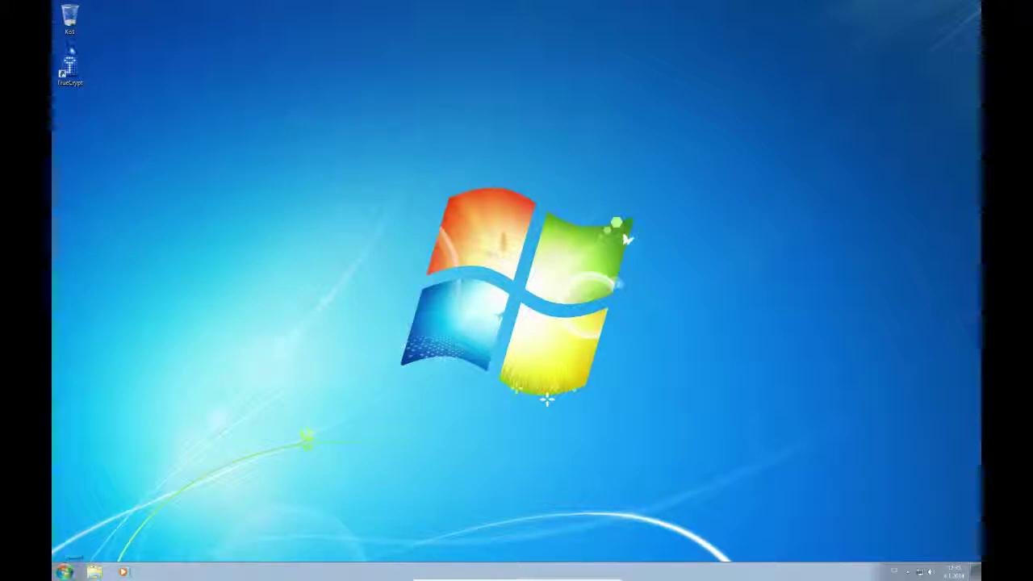
# - Open TrueCrypt, resize the Oddíl and Typ columns to confirm the 25.0 GB AES system disk, then exit
pyautogui.doubleClick(68, 73)
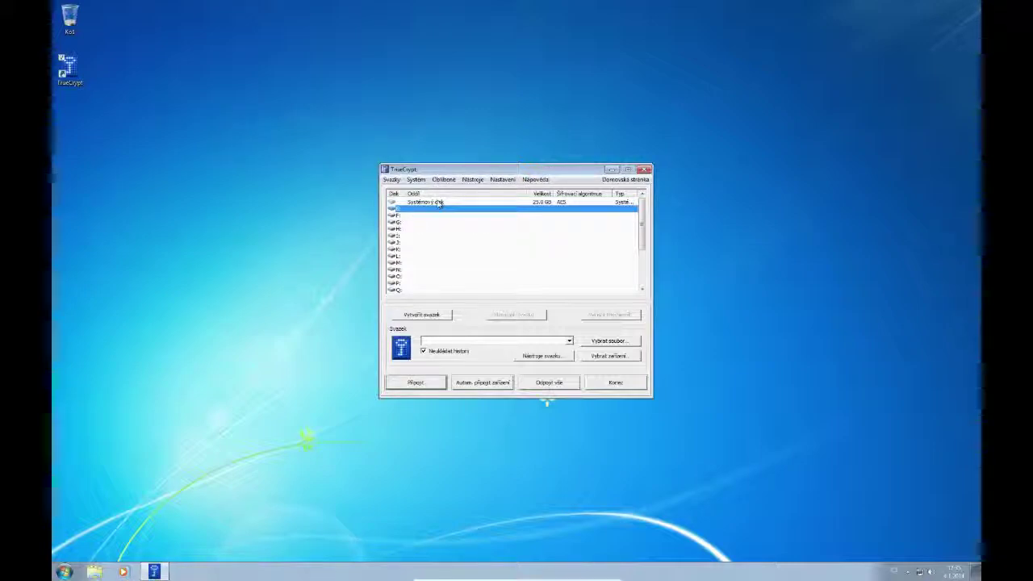
pyautogui.moveTo(529, 193); pyautogui.dragTo(496, 194)
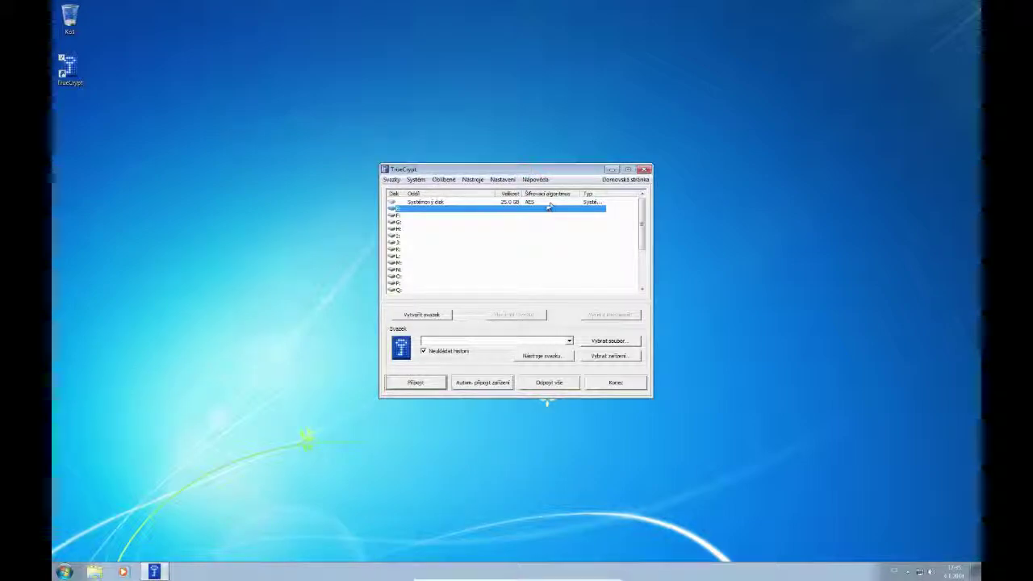
pyautogui.moveTo(605, 194); pyautogui.dragTo(623, 197)
pyautogui.moveTo(477, 169); pyautogui.dragTo(450, 127)
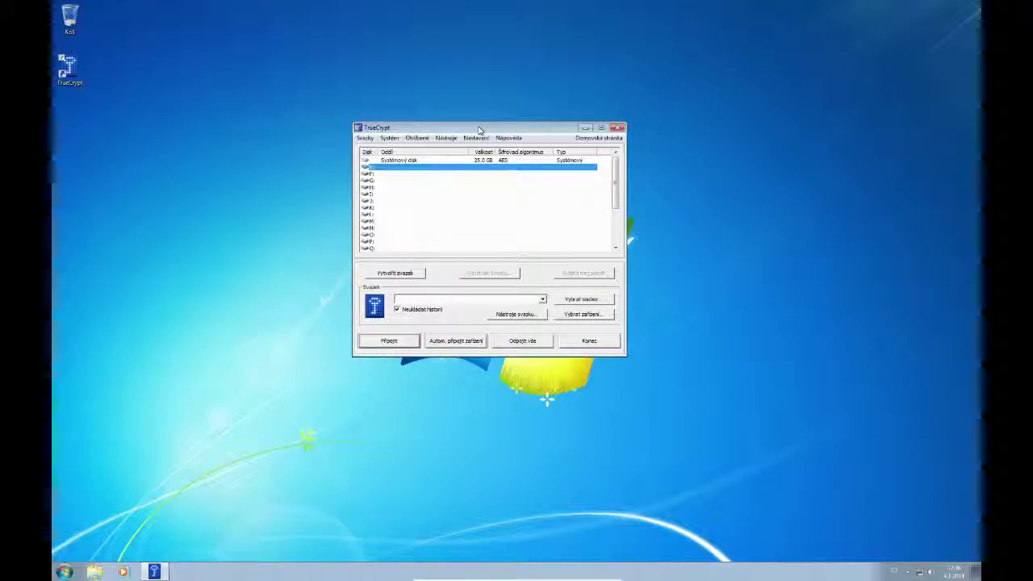
pyautogui.click(596, 339)
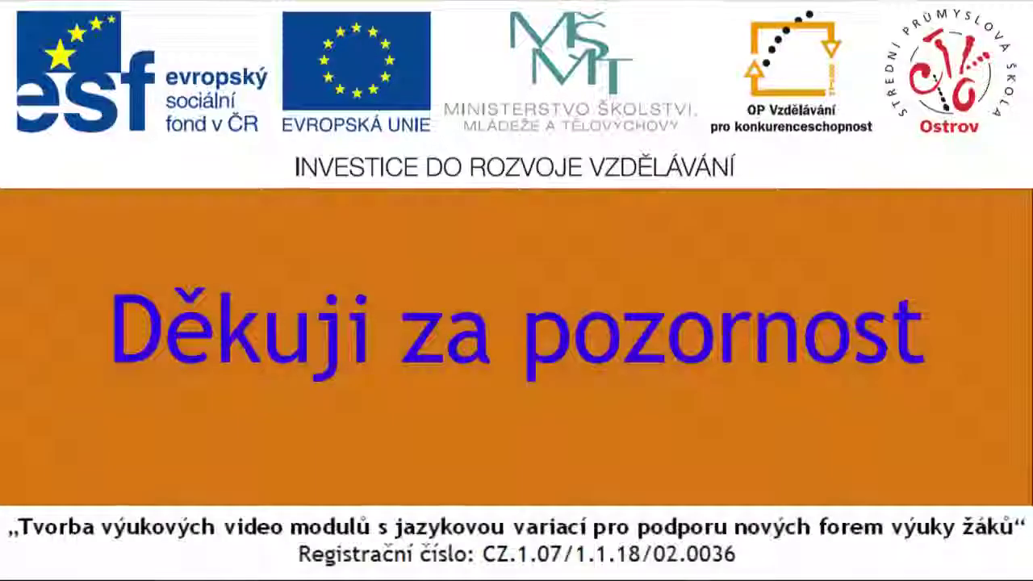